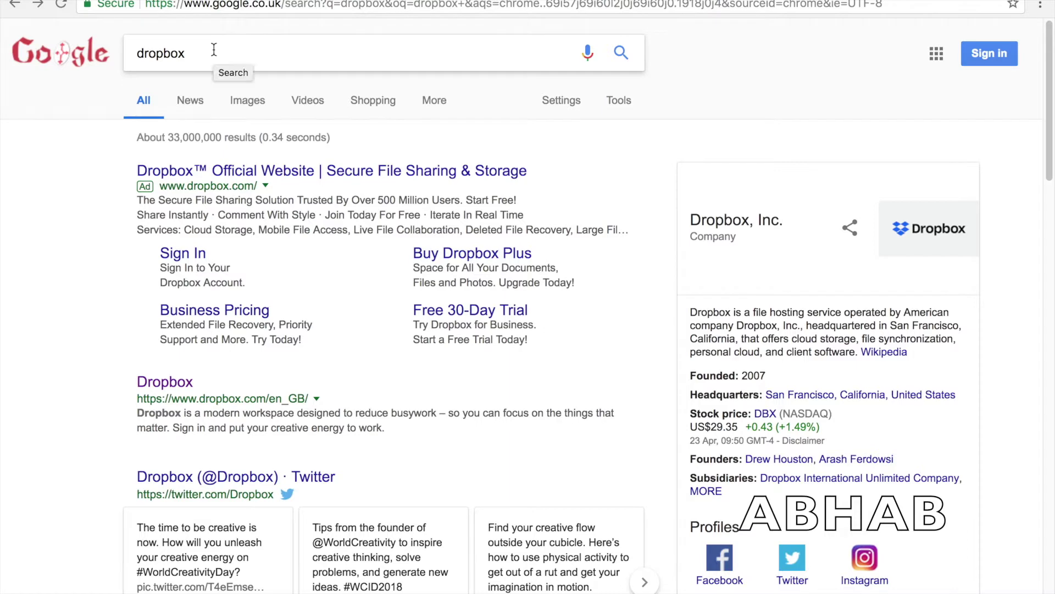
- Open the Dropbox.com result from the Google search for dropbox
left_click(179, 385)
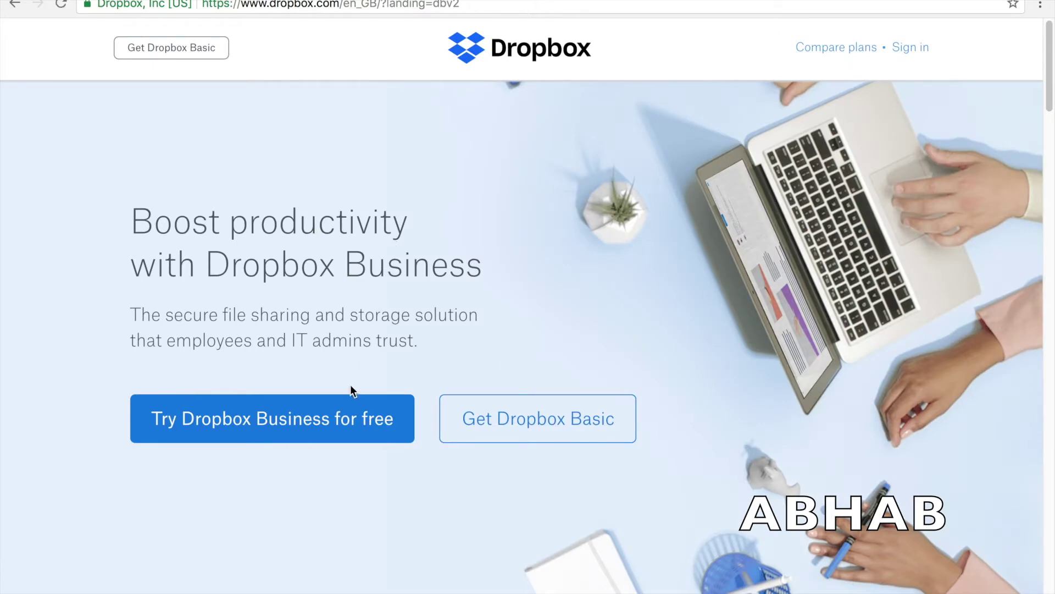
- Start the free Dropbox Basic sign-up, stepping through the registration fields and Terms checkbox, then reach the log-in page
left_click(528, 420)
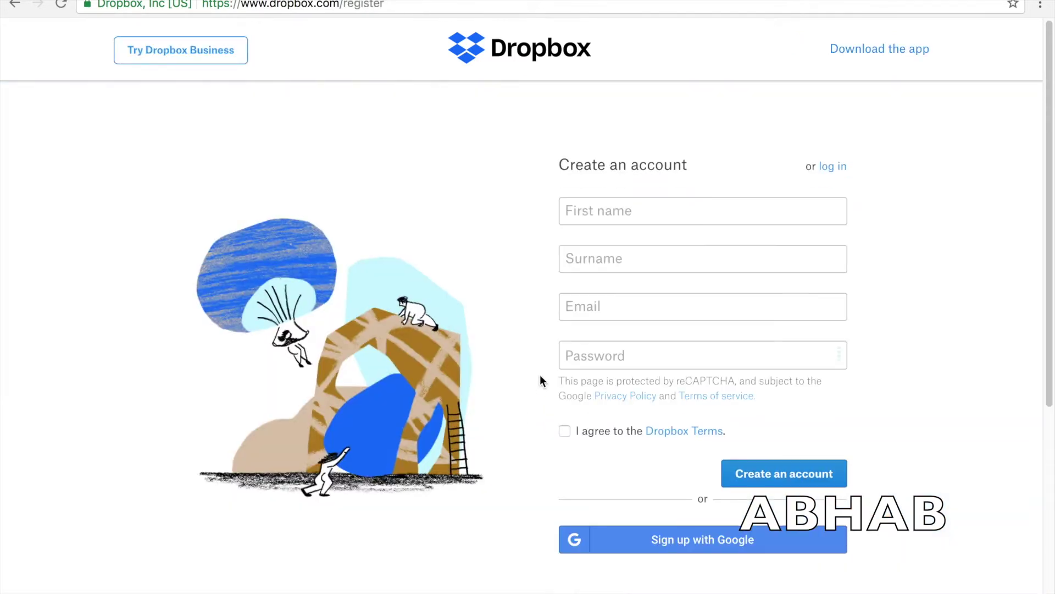
left_click(598, 209)
left_click(632, 261)
left_click(622, 297)
left_click(611, 363)
left_click(573, 437)
left_click(566, 434)
left_click(600, 217)
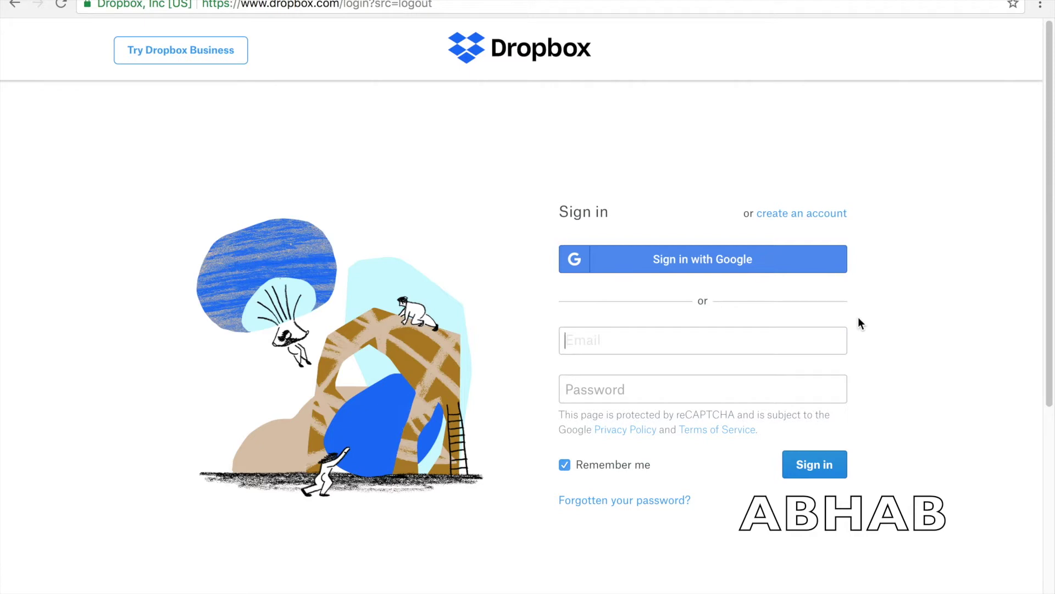
- Sign in with the account email and password
key("Tab")
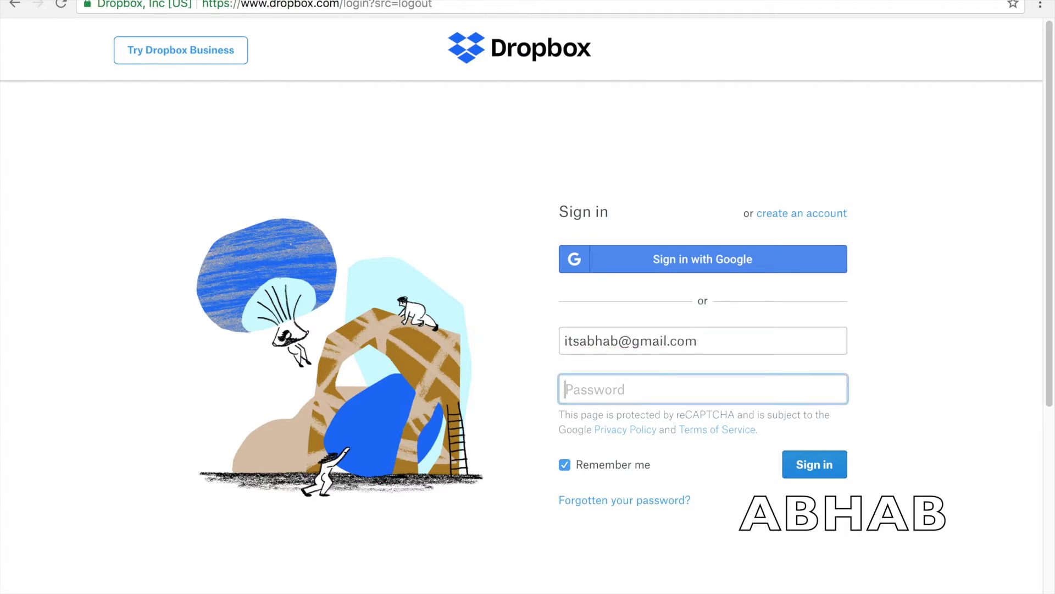
type("•••••••••••")
left_click(820, 470)
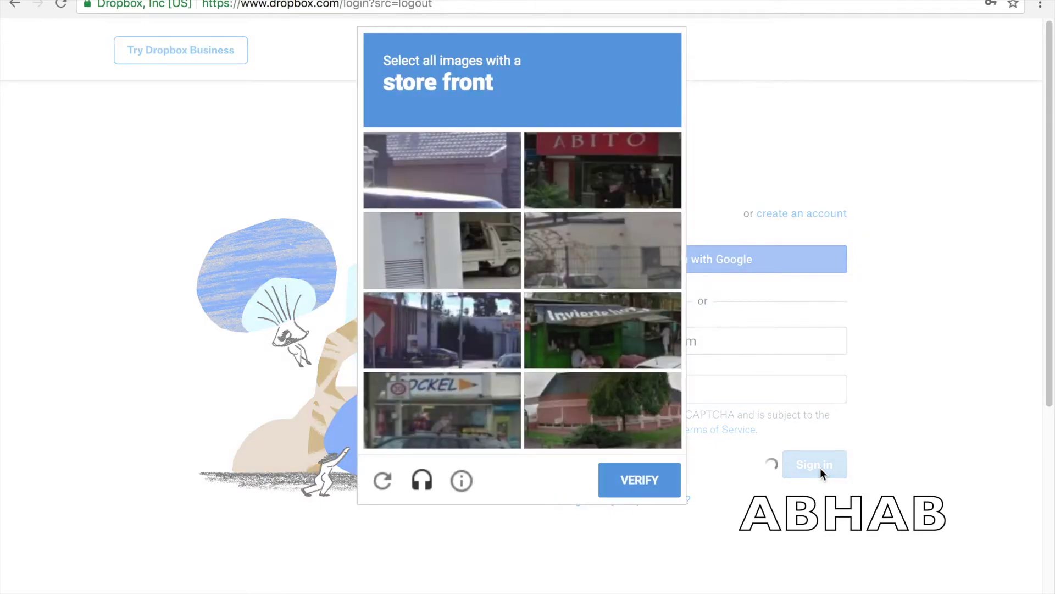
- Pass the reCAPTCHA by selecting the three store-front images (ABITO, Invierte kiosk, OCKEL) and verifying
left_click(593, 146)
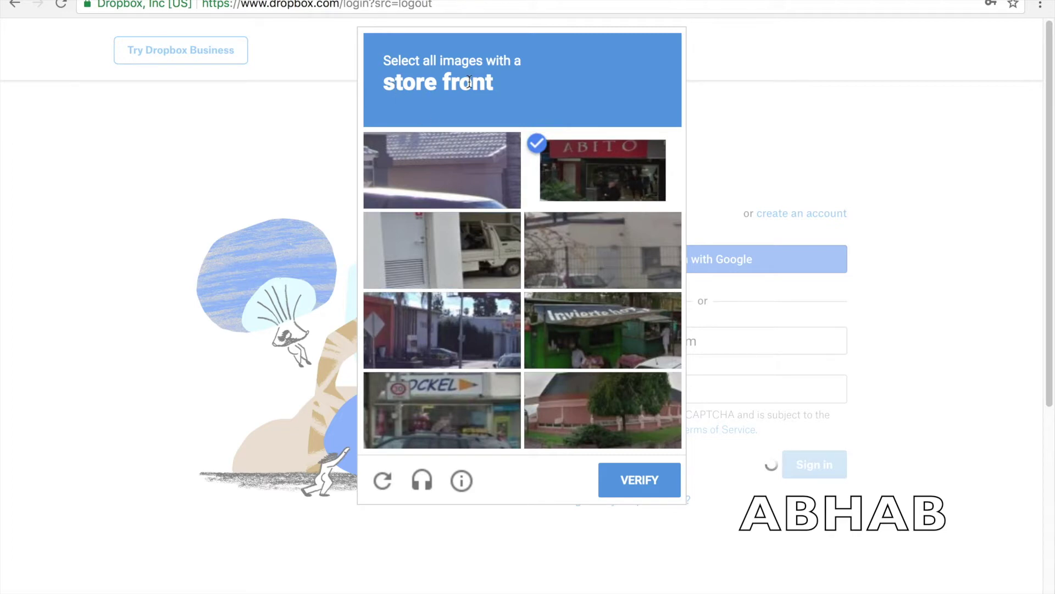
left_click(583, 316)
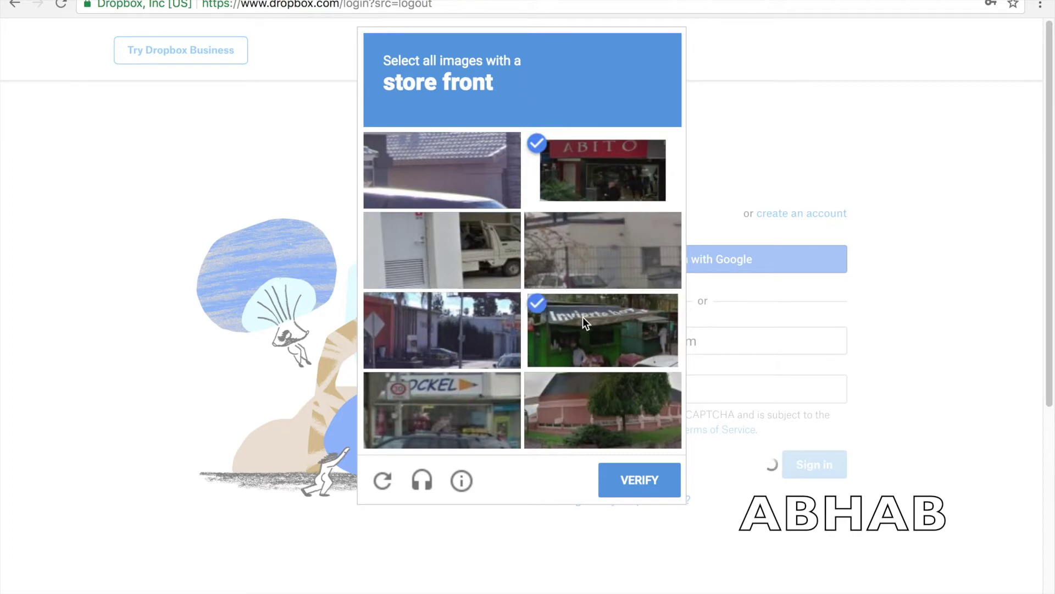
left_click(463, 390)
left_click(645, 481)
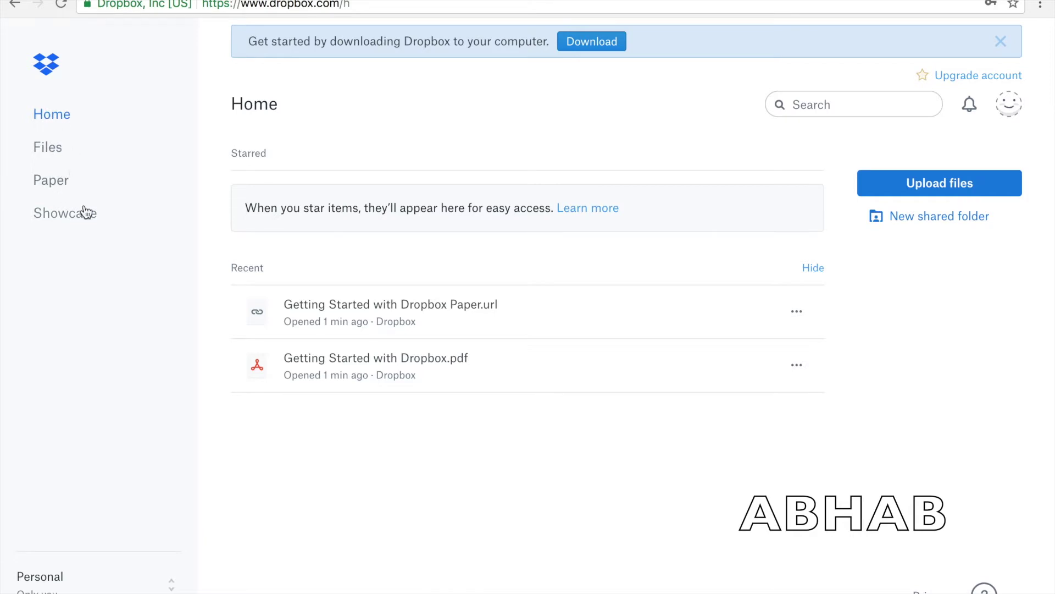
- In Files, end the introductory tour and briefly preview Getting Started with Dropbox.pdf
left_click(47, 157)
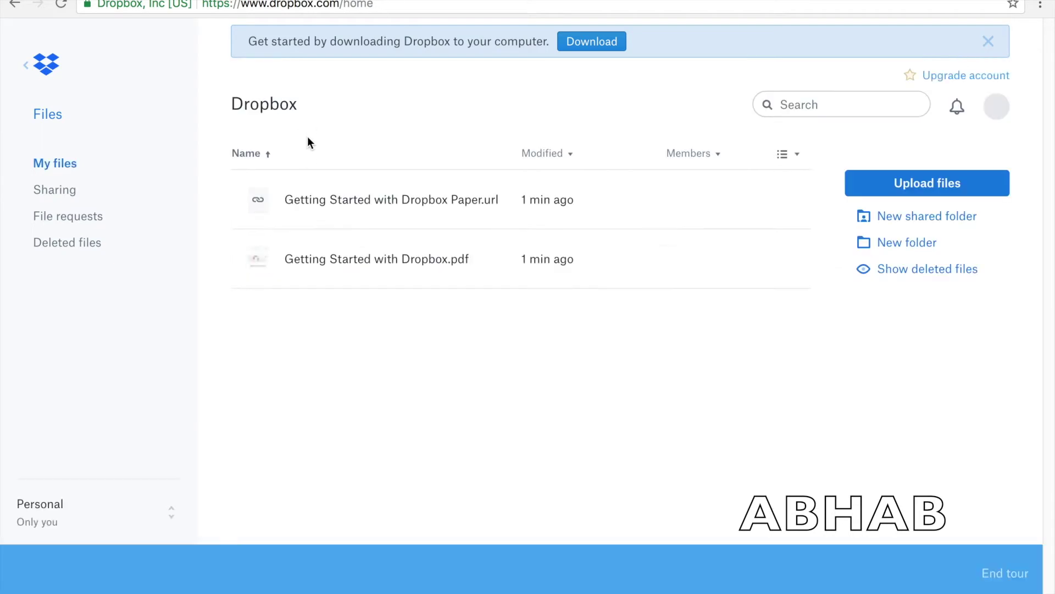
left_click(1007, 498)
left_click(651, 221)
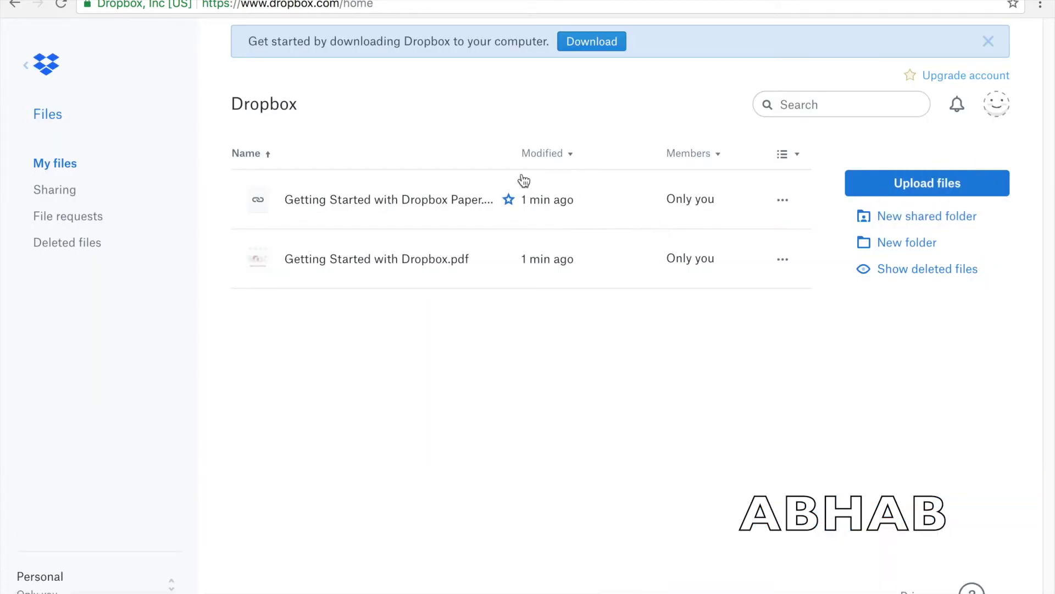
left_click(365, 258)
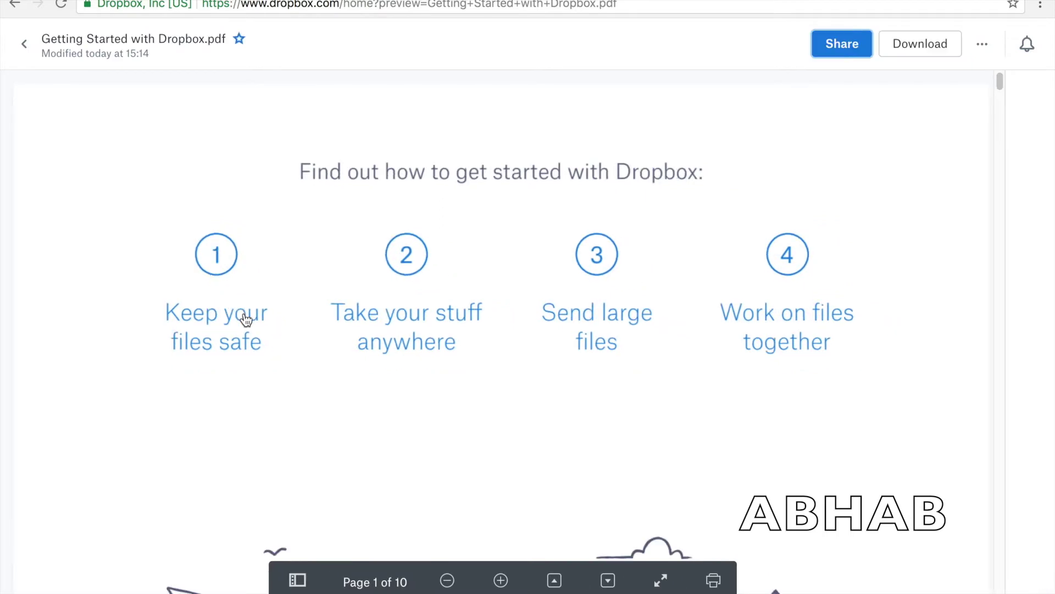
left_click(24, 48)
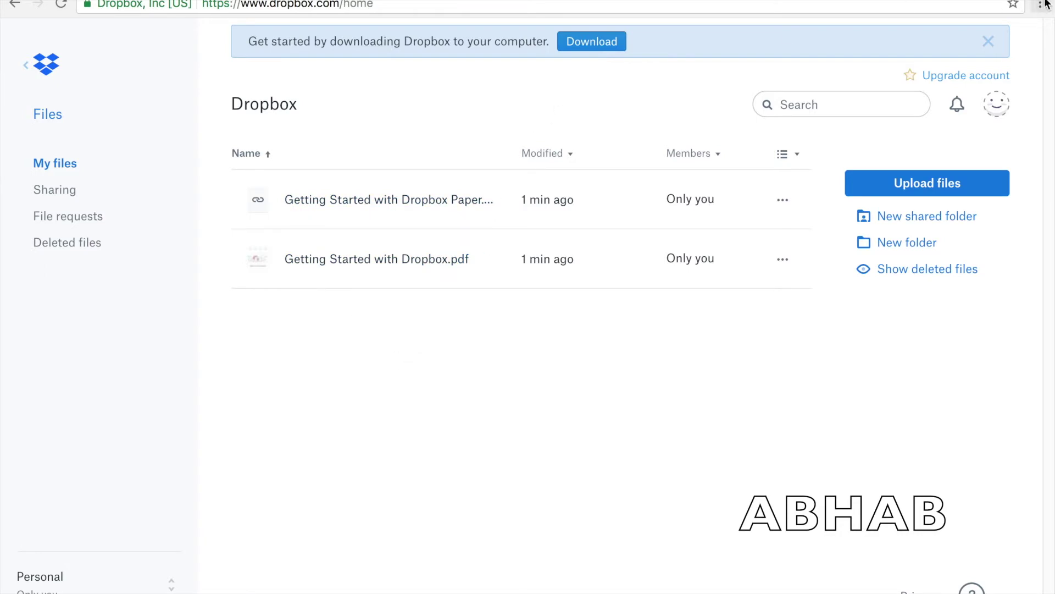
- Dismiss the download-Dropbox banner and cancel the Upload files picker without choosing anything
left_click(988, 43)
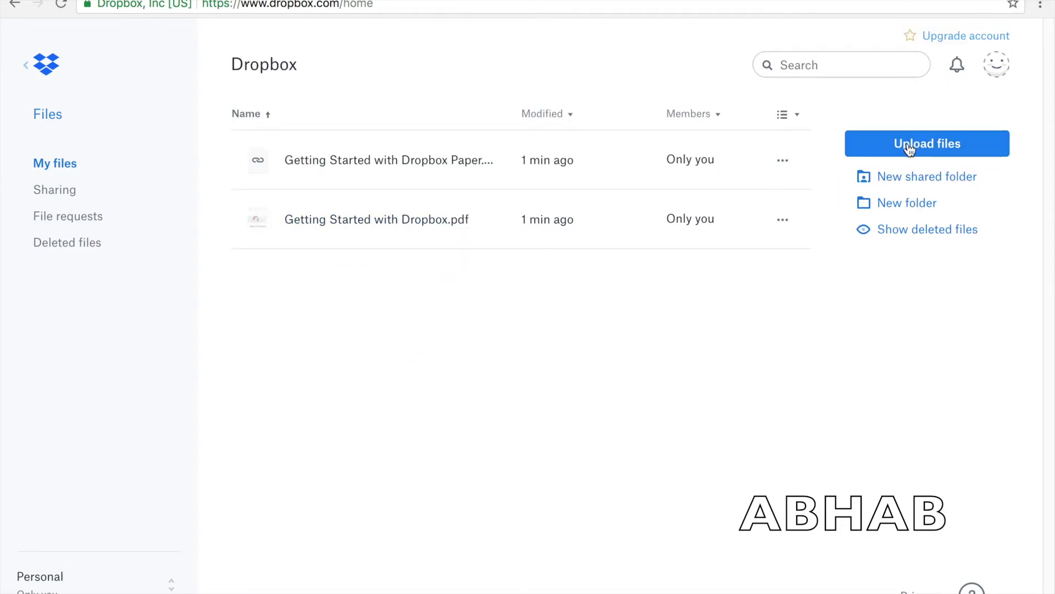
left_click(887, 151)
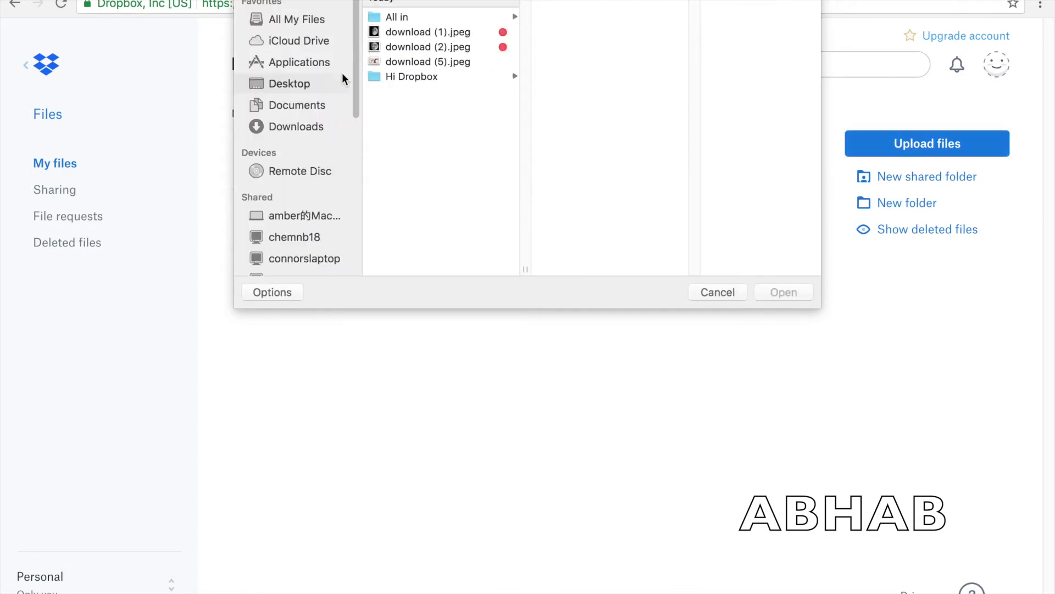
left_click(399, 36)
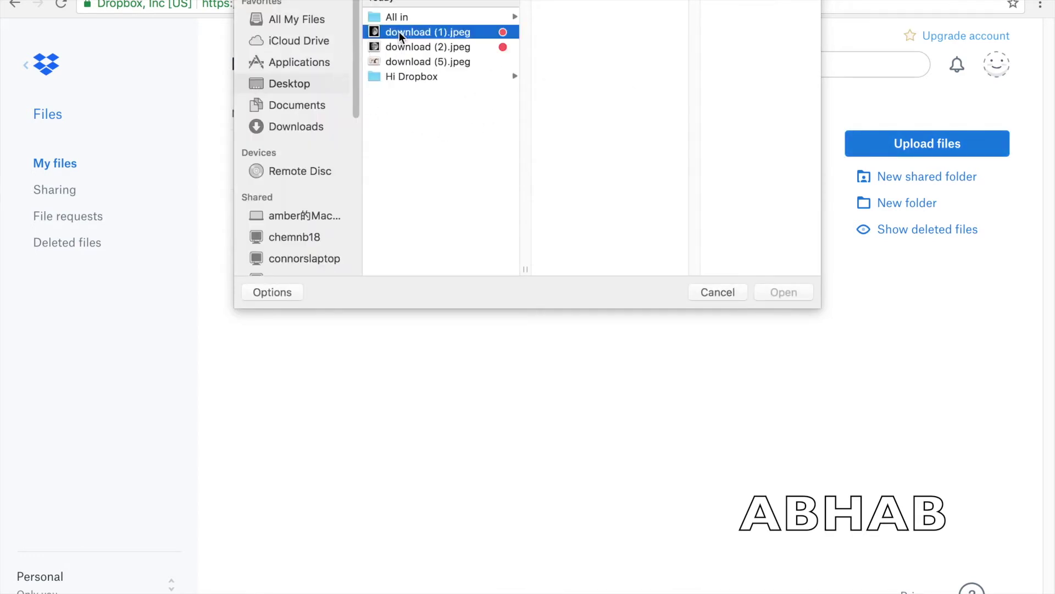
left_click(407, 77)
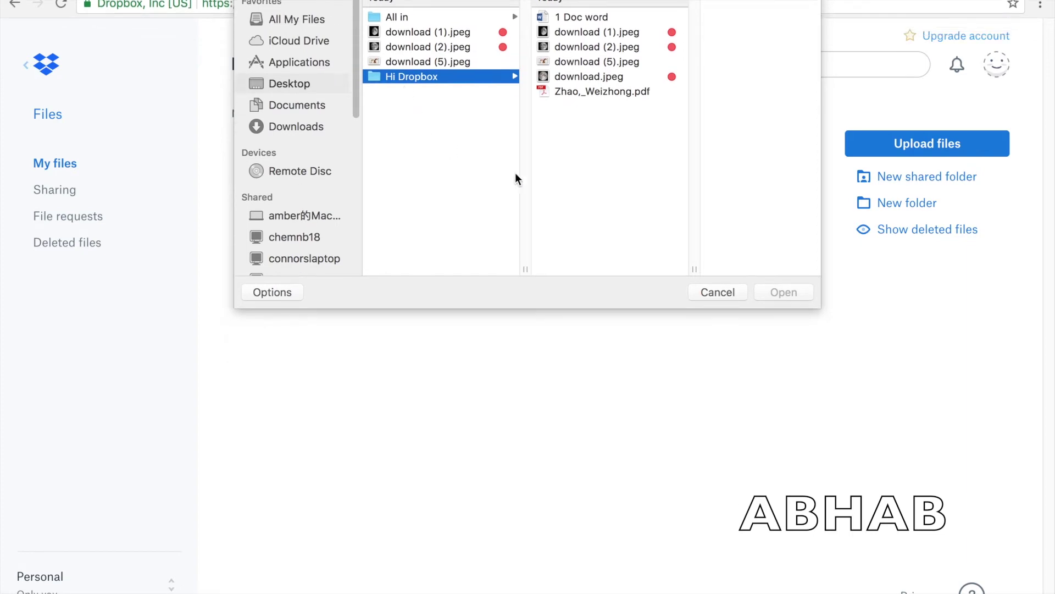
left_click(740, 292)
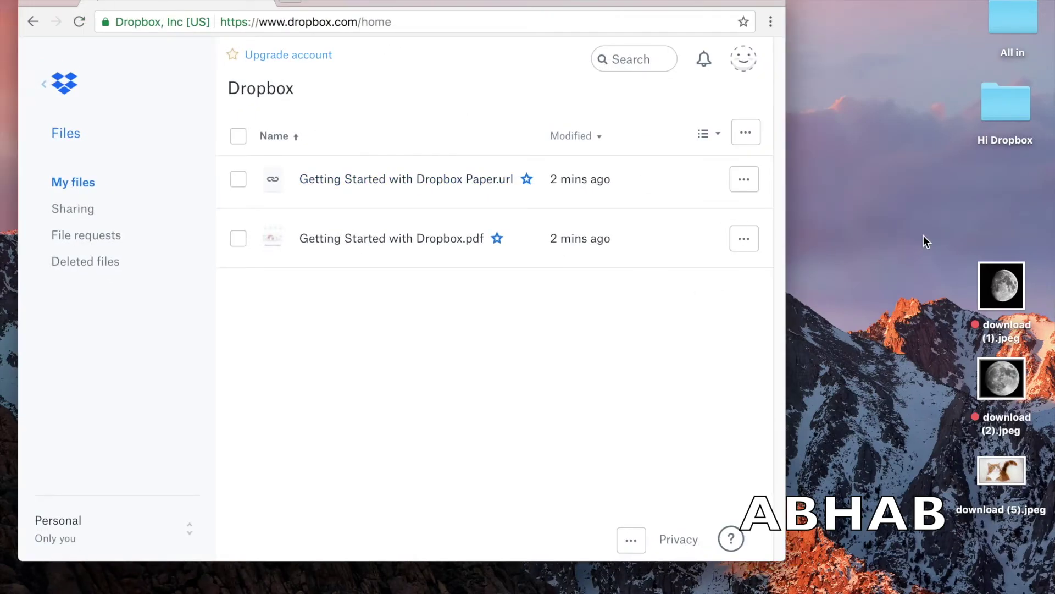
- Upload download (1).jpeg and download (2).jpeg by dragging them from the desktop into Dropbox
left_click_drag(925, 238, 984, 434)
left_click_drag(981, 319, 390, 311)
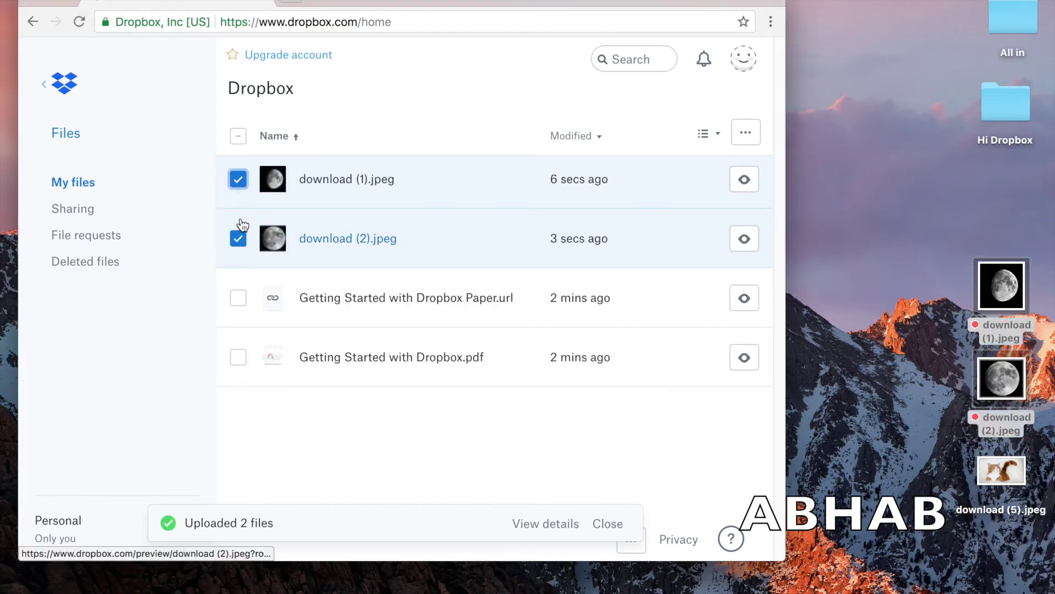
left_click(238, 238)
left_click(237, 180)
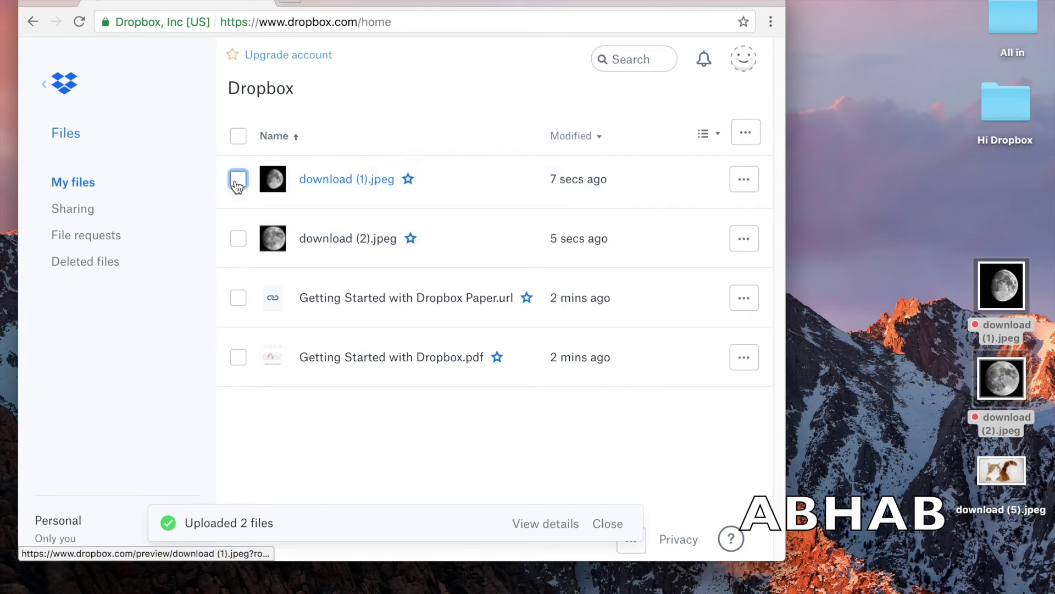
- Delete Getting Started with Dropbox Paper.url and Getting Started with Dropbox.pdf
left_click(238, 298)
left_click(238, 355)
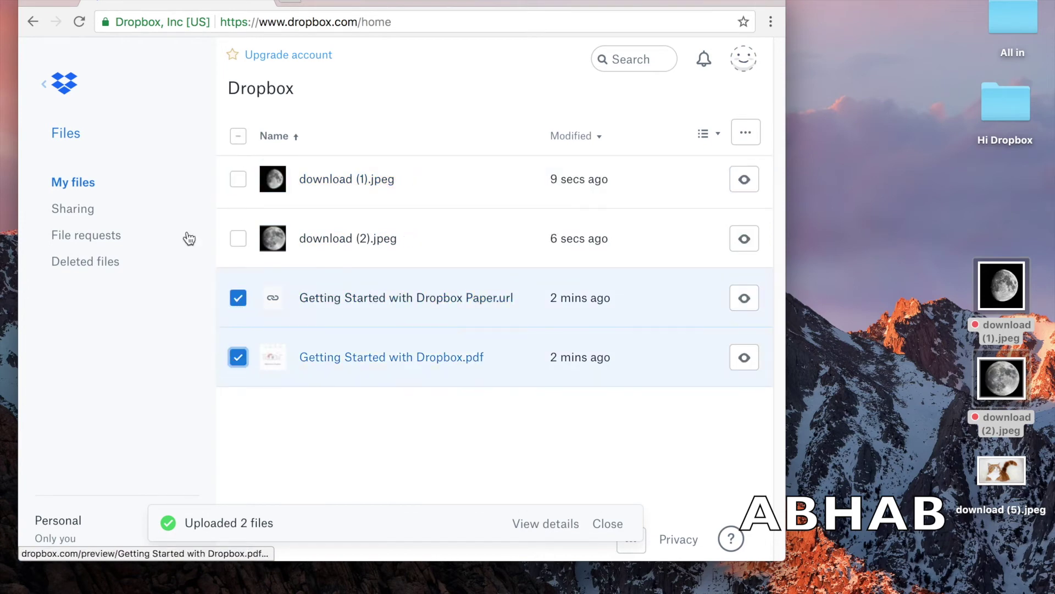
key("ctrl+super+f")
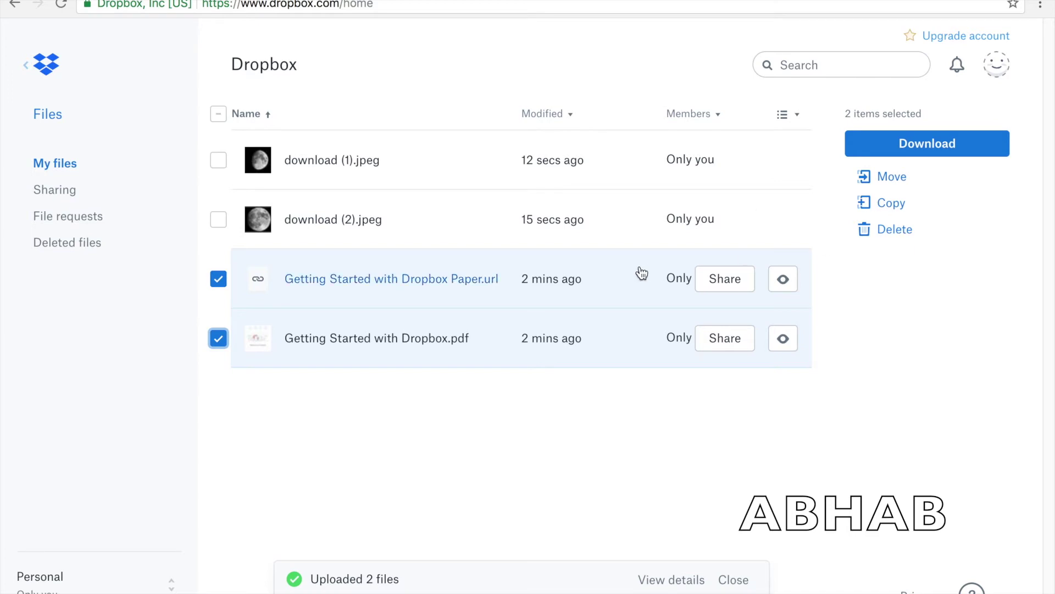
right_click(619, 269)
left_click(476, 454)
left_click(902, 231)
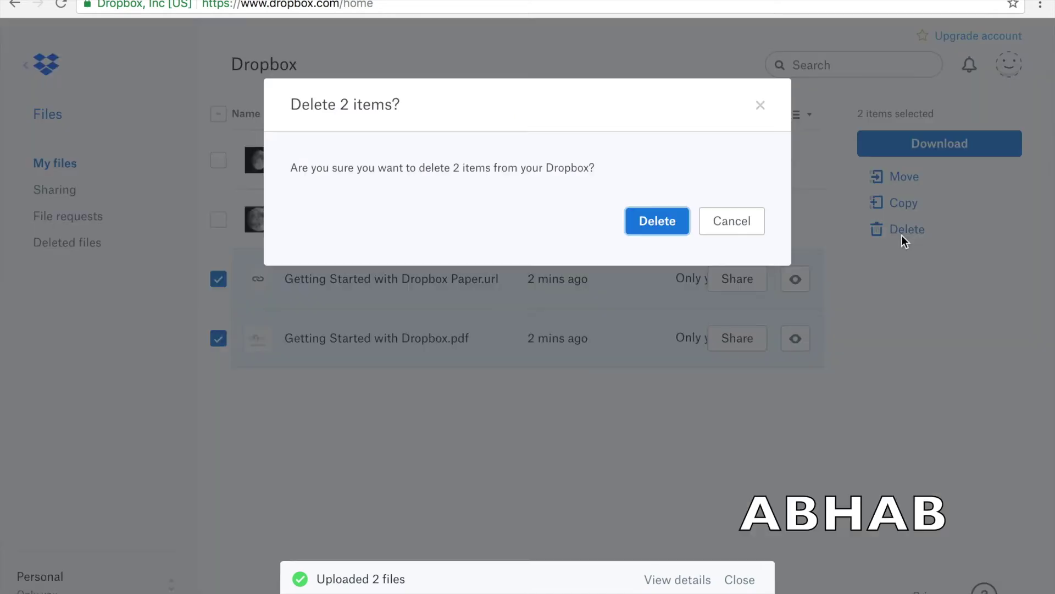
left_click(736, 220)
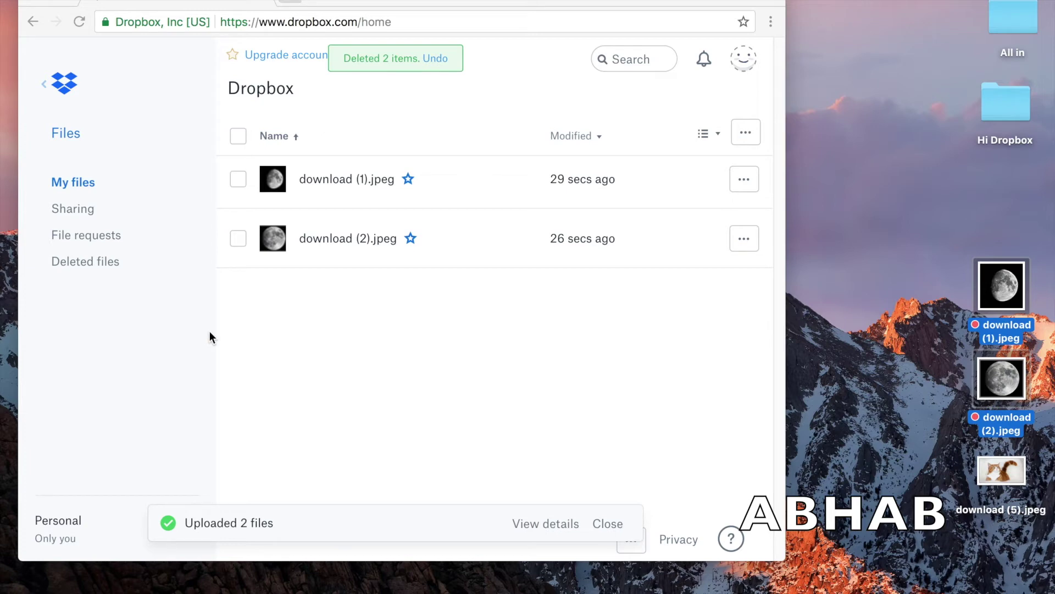
- Upload the Hi Dropbox folder by dragging it from the desktop into My files
left_click(916, 195)
left_click_drag(996, 110, 355, 323)
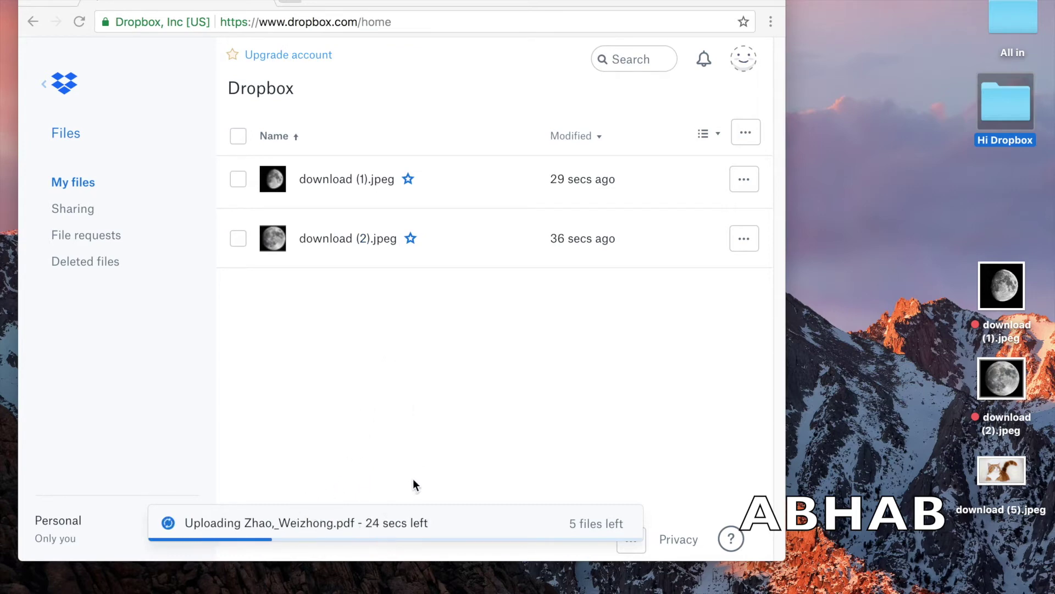
left_click(69, 6)
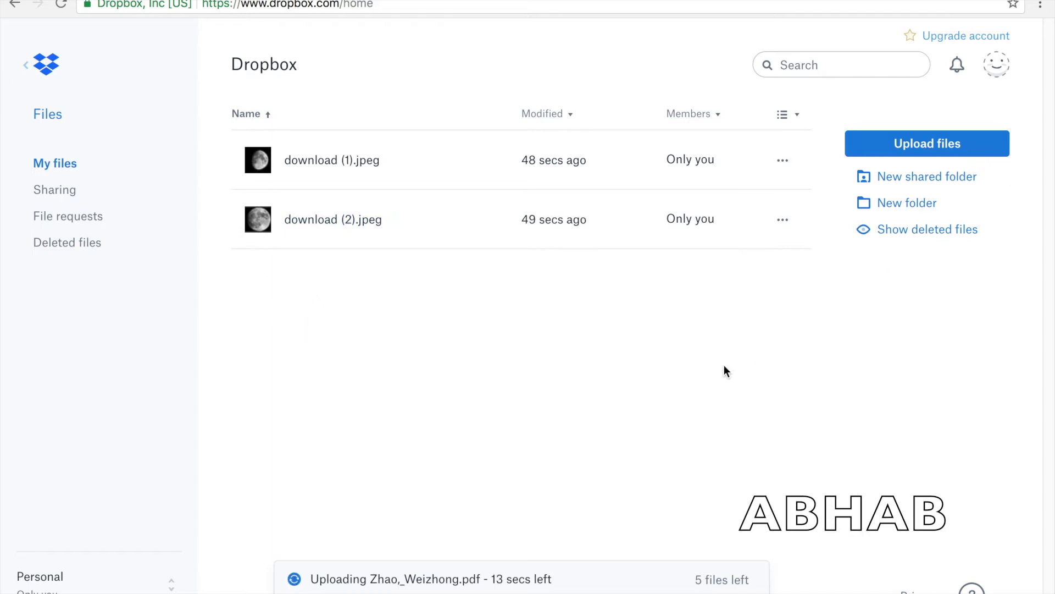
- Create a new folder named Hi
left_click(895, 205)
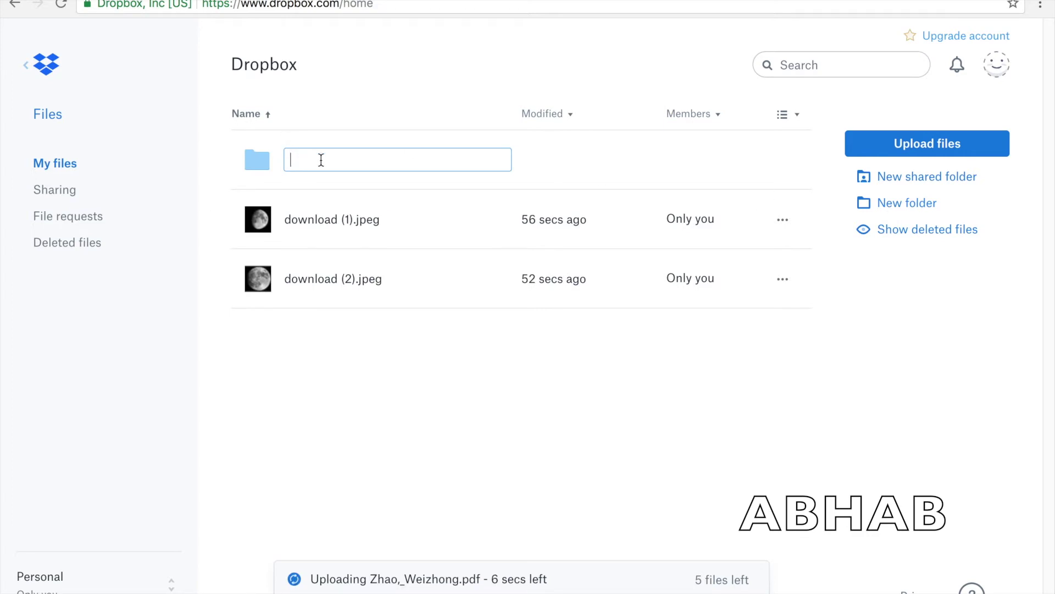
type("Hi")
key("Return")
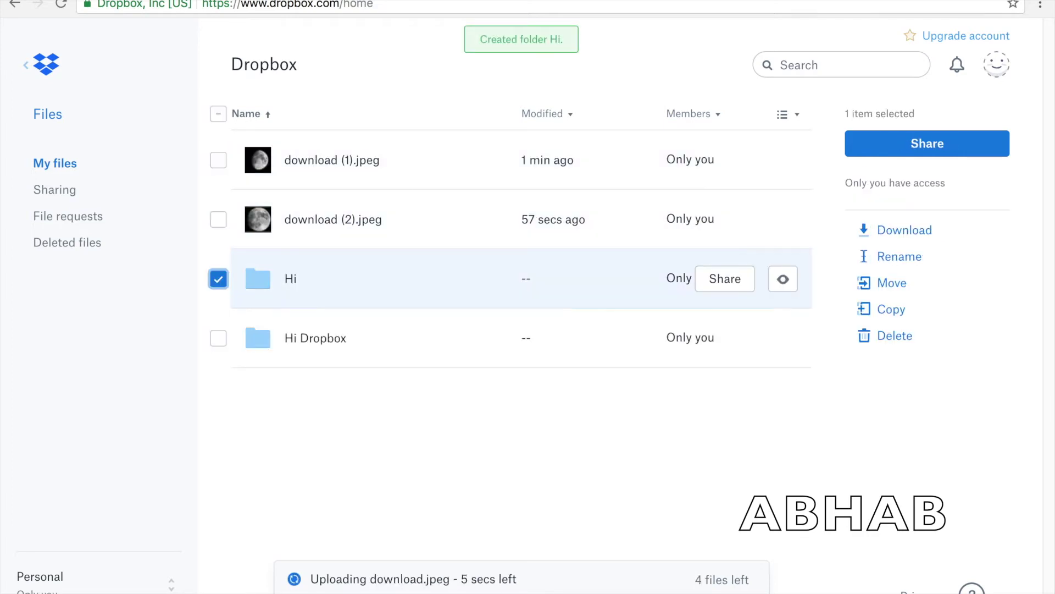
- Toggle the moon images' checkboxes, then bring up the actions menu for download (2).jpeg
left_click(218, 219)
left_click(219, 172, "shift")
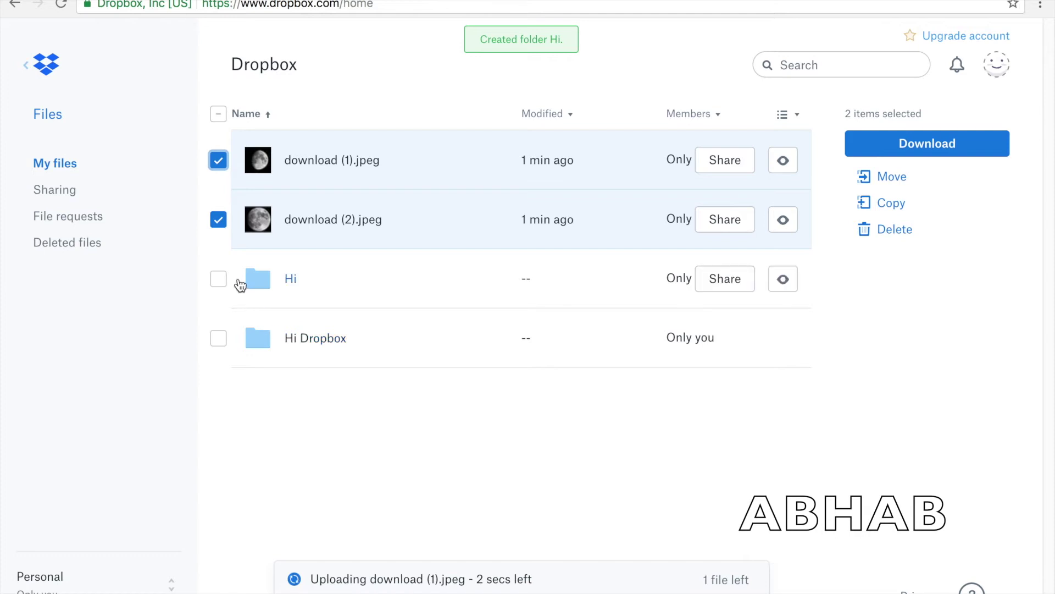
left_click(218, 219)
left_click(218, 160)
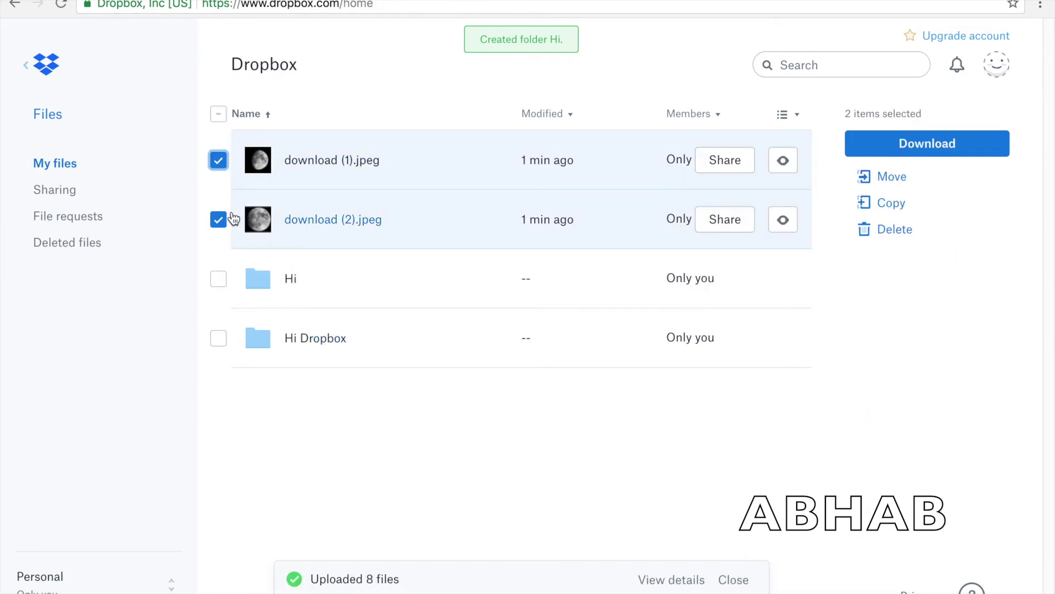
left_click(218, 219)
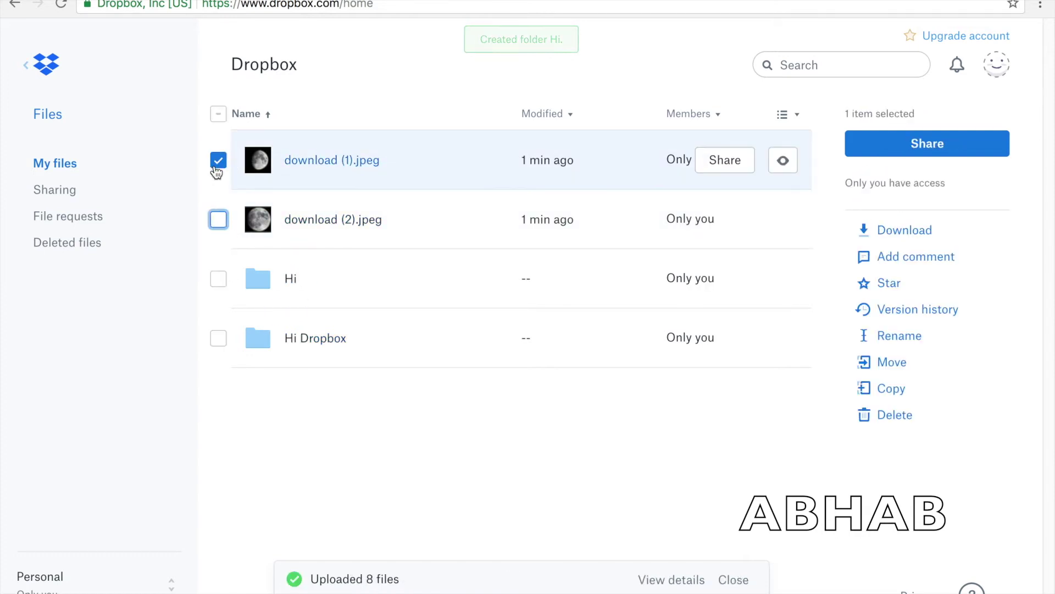
left_click(218, 160)
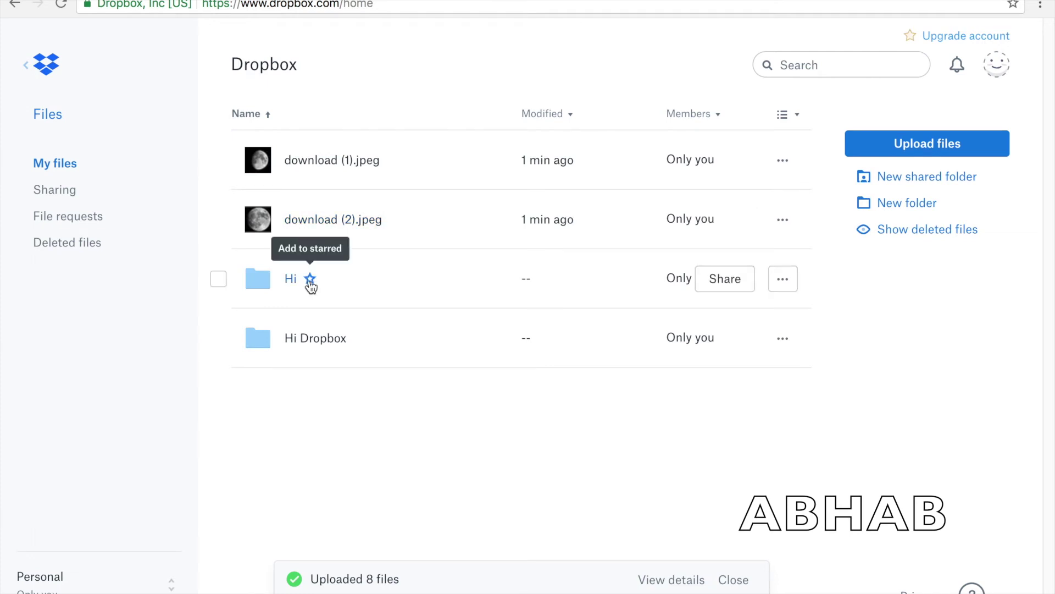
left_click(218, 220)
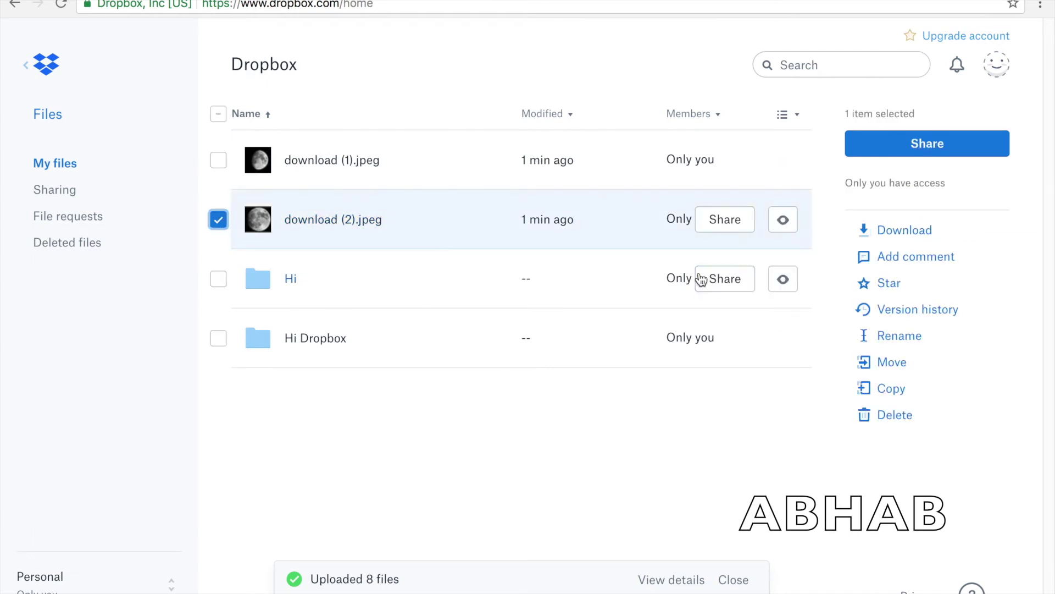
left_click(219, 220)
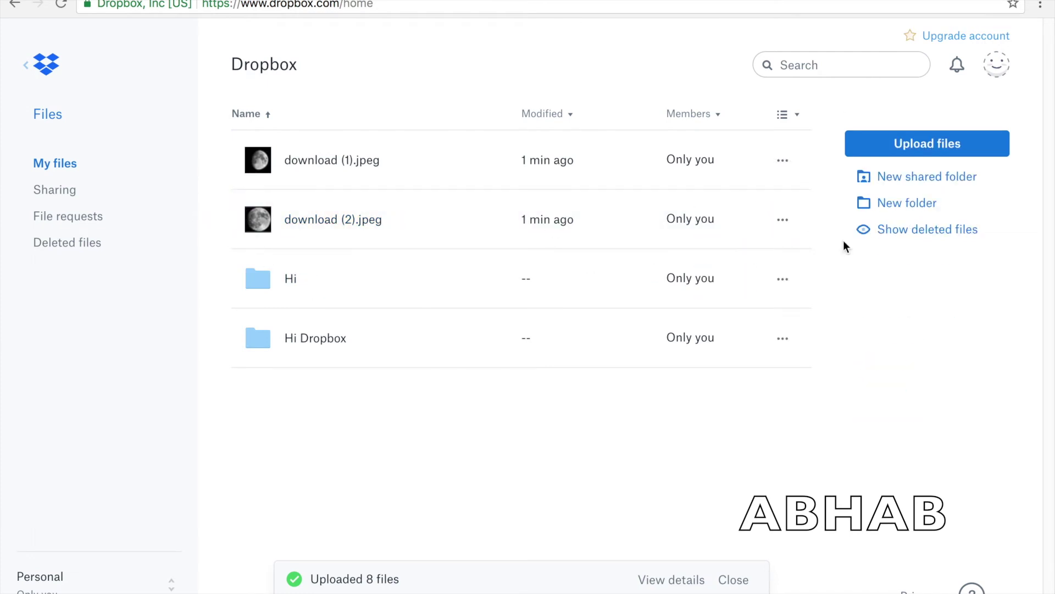
left_click(781, 223)
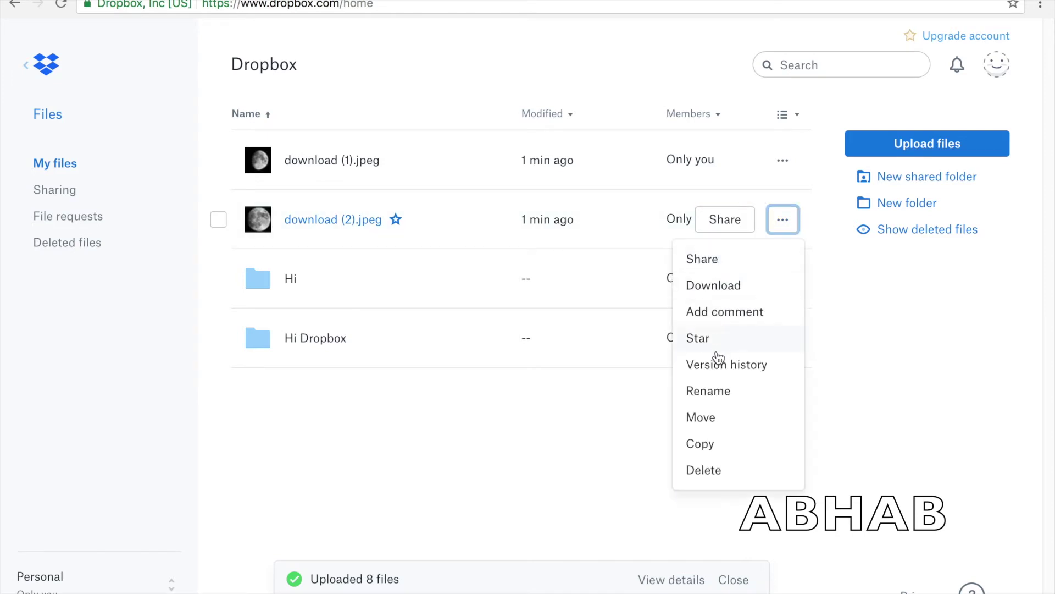
- Move download (2).jpeg into the Hi folder, then open Hi to check it arrived
left_click(709, 418)
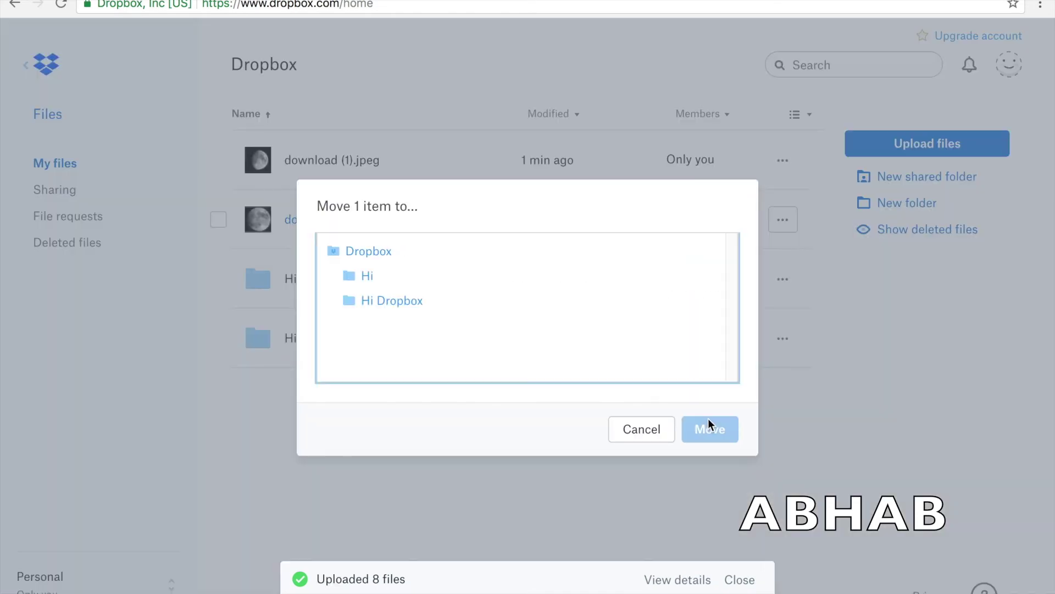
left_click(362, 279)
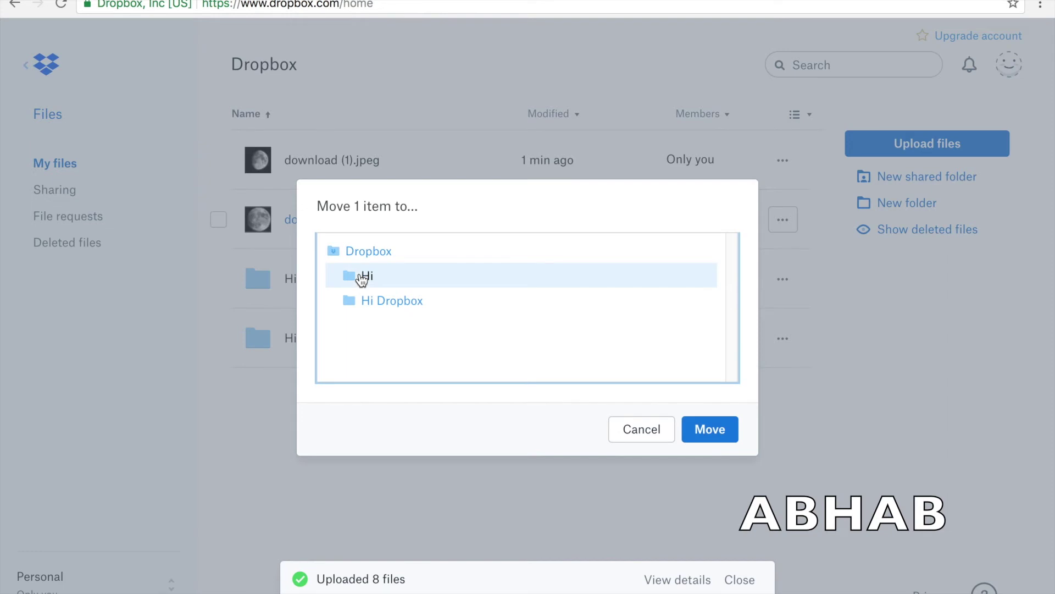
left_click(689, 440)
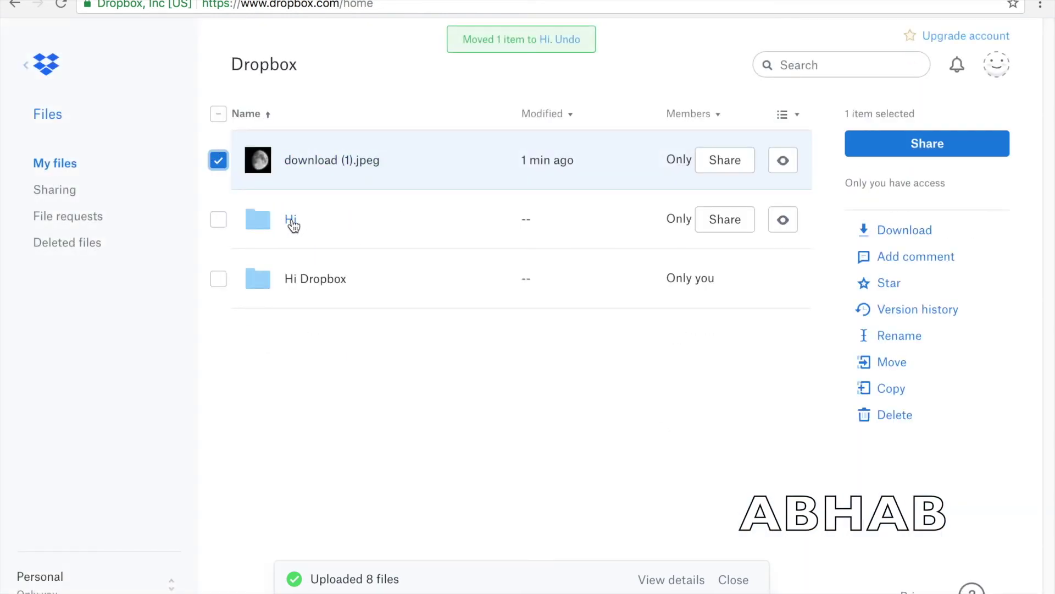
left_click(291, 221)
left_click(226, 164)
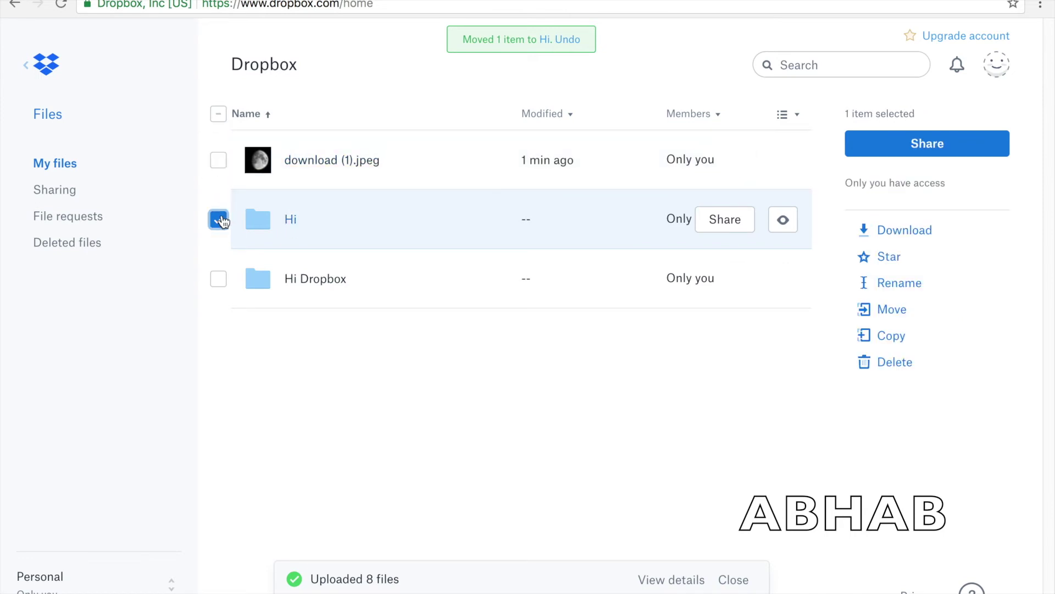
left_click(218, 219)
left_click(290, 220)
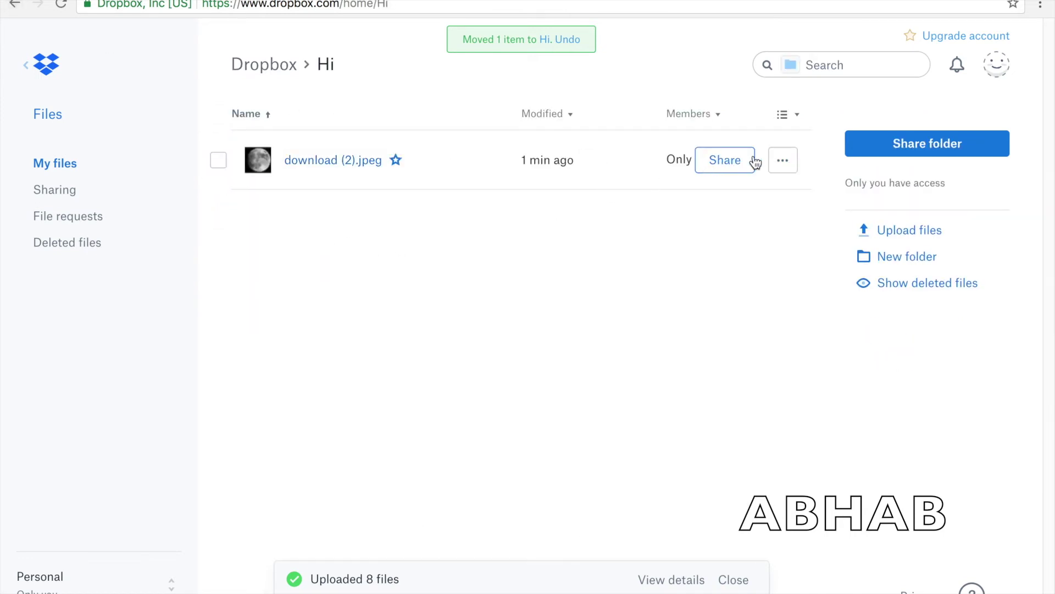
- From download (2).jpeg's Share option, create a view-only link and copy it
left_click(789, 159)
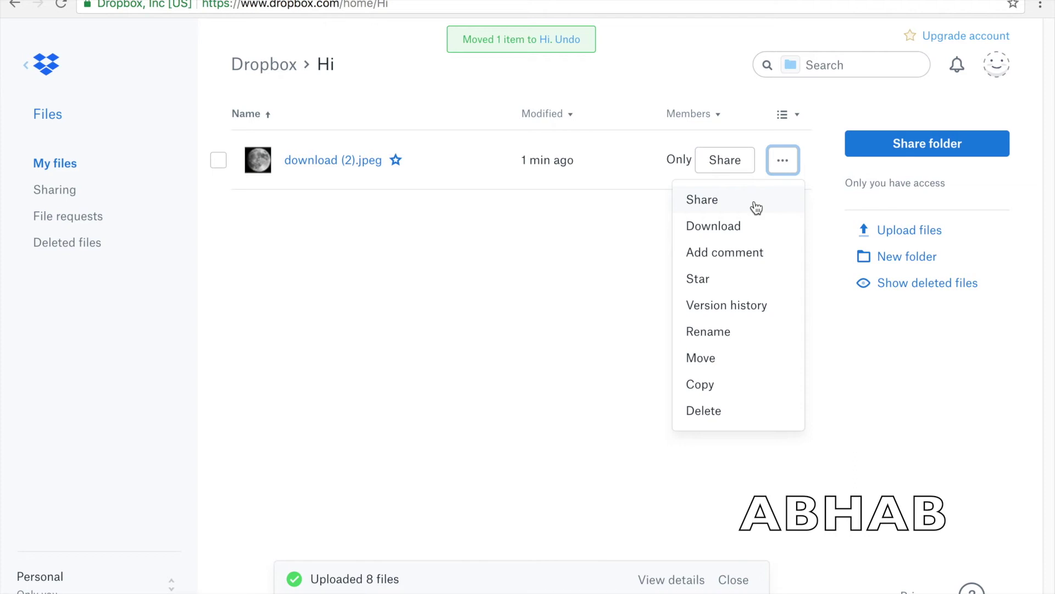
left_click(781, 160)
left_click(781, 161)
left_click(735, 200)
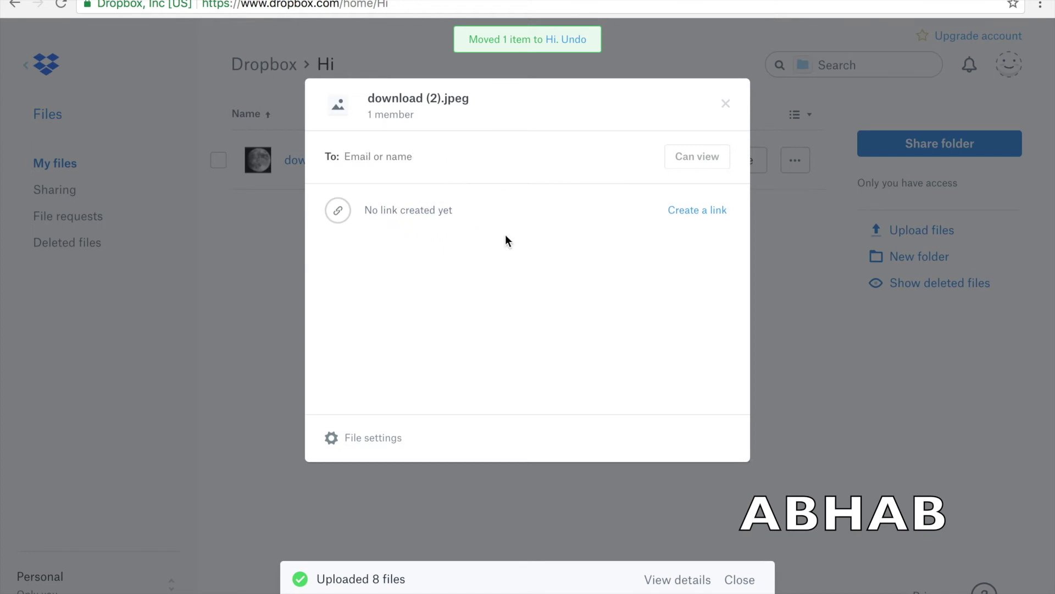
left_click(688, 215)
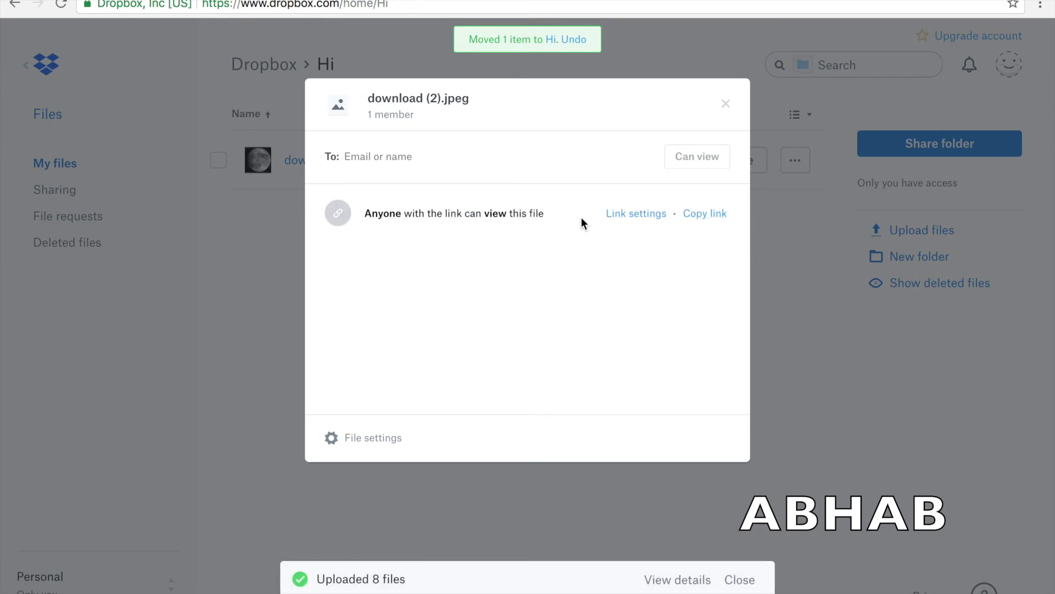
left_click(708, 214)
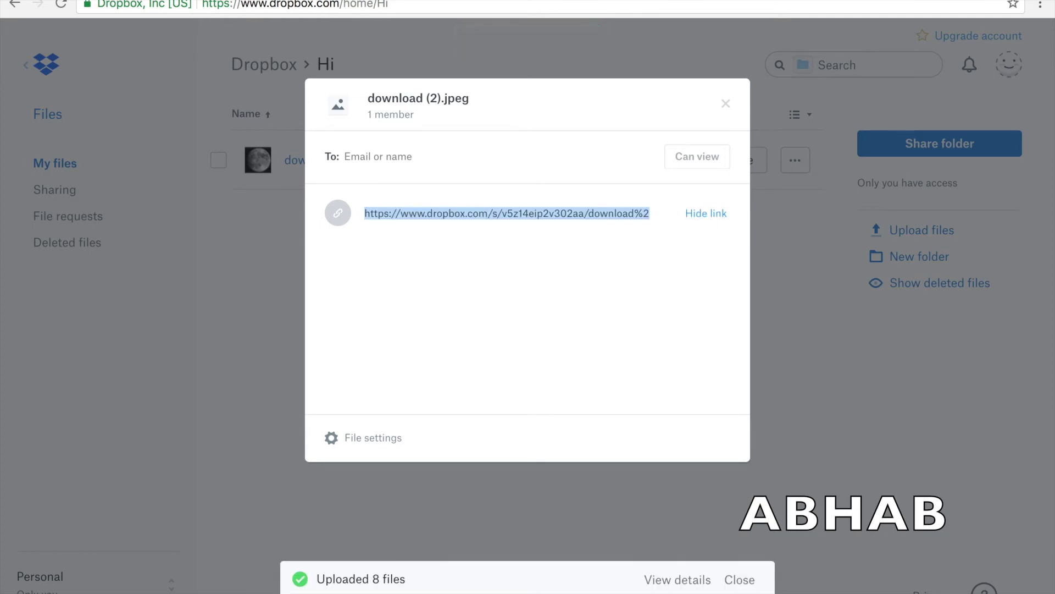
key("ctrl+t")
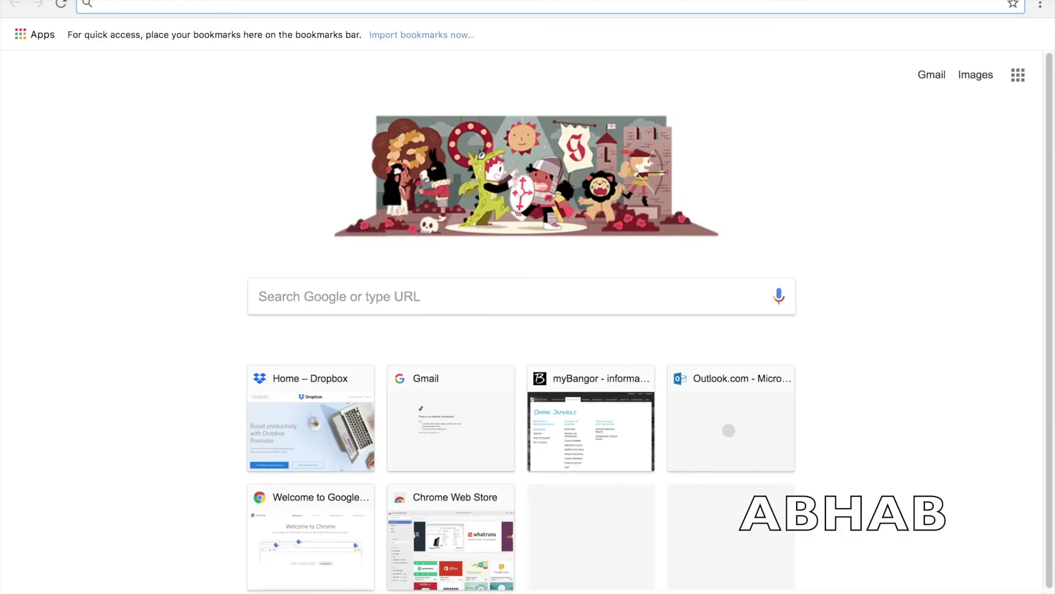
- Paste the download (2).jpeg share link into the new Chrome tab and load its Dropbox page
key("ctrl+v")
key("Return")
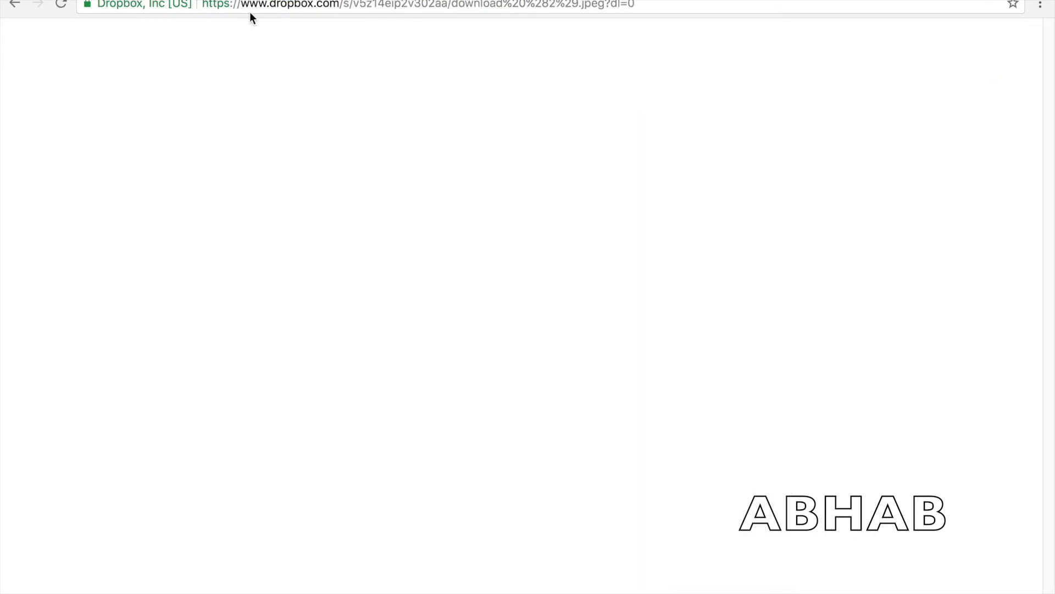
left_click(383, 5)
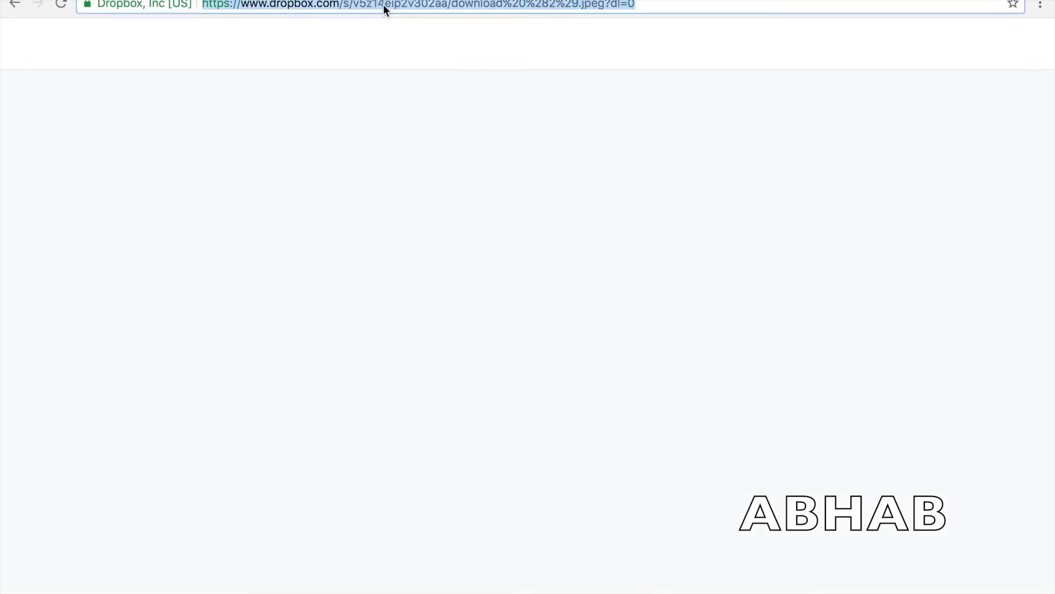
right_click(383, 4)
left_click(414, 28)
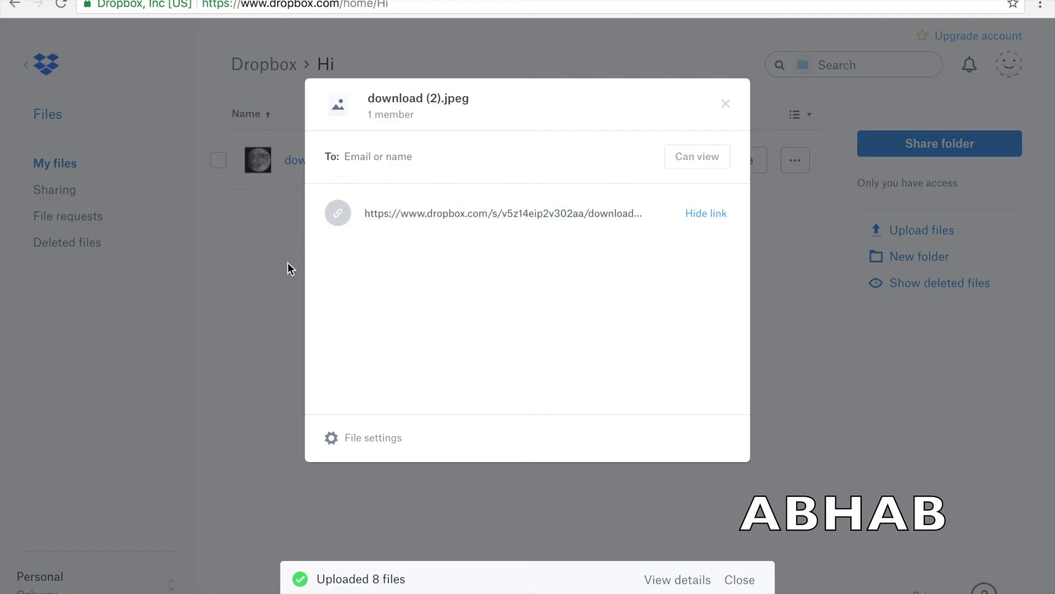
- Close the sharing window, preview the download (2).jpeg moon image, then return to the Dropbox home listing
left_click(288, 264)
left_click(318, 160)
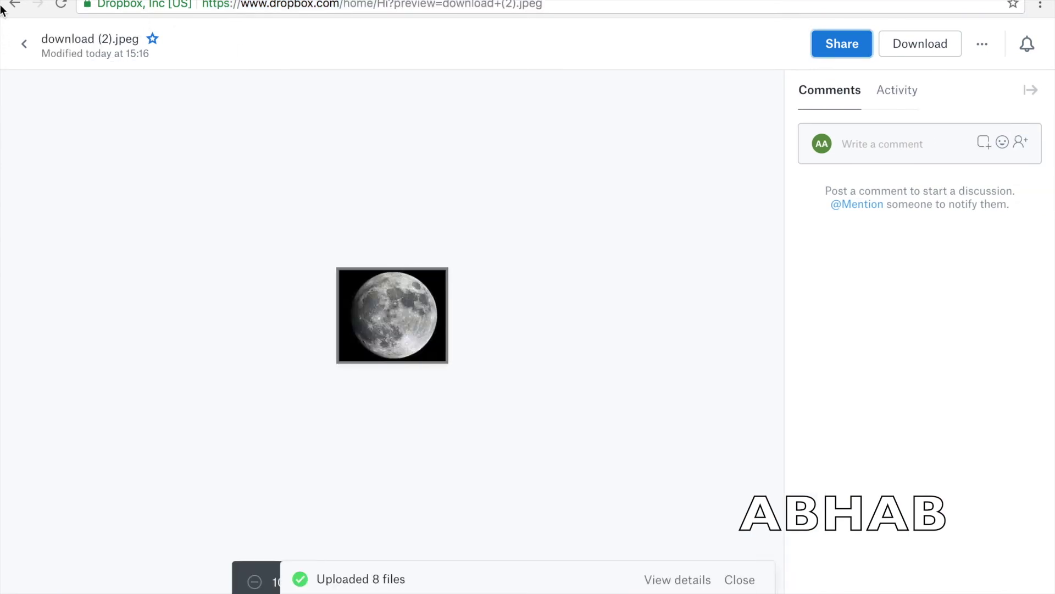
left_click(24, 41)
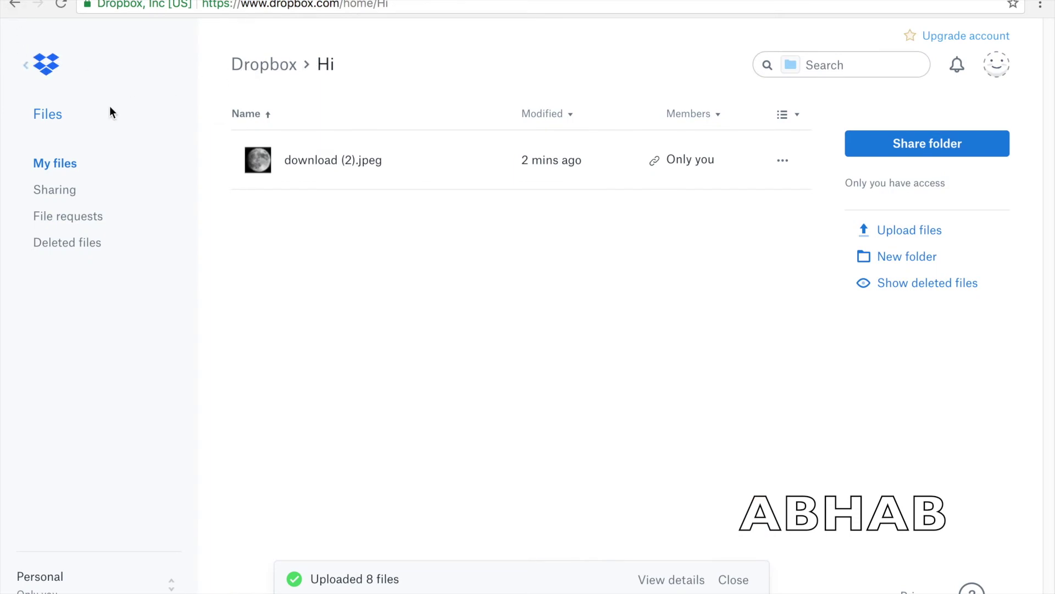
left_click(276, 66)
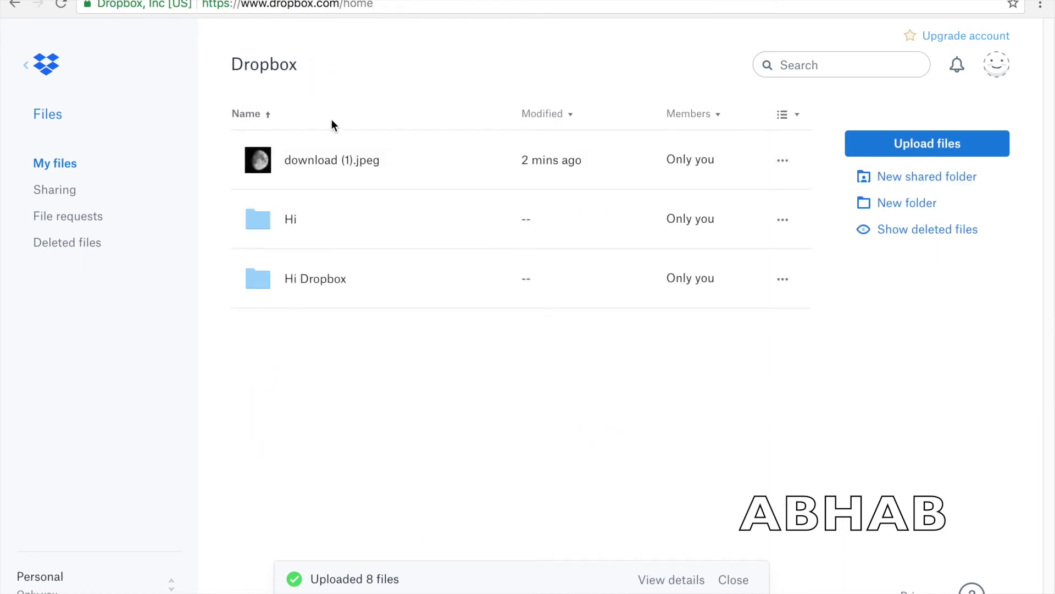
left_click(317, 284)
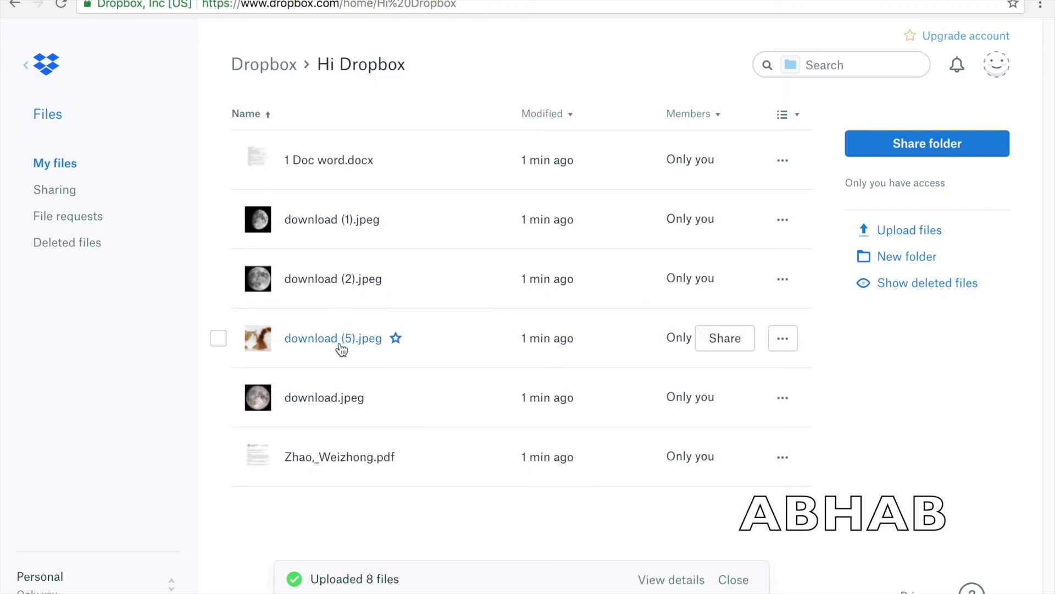
left_click(330, 468)
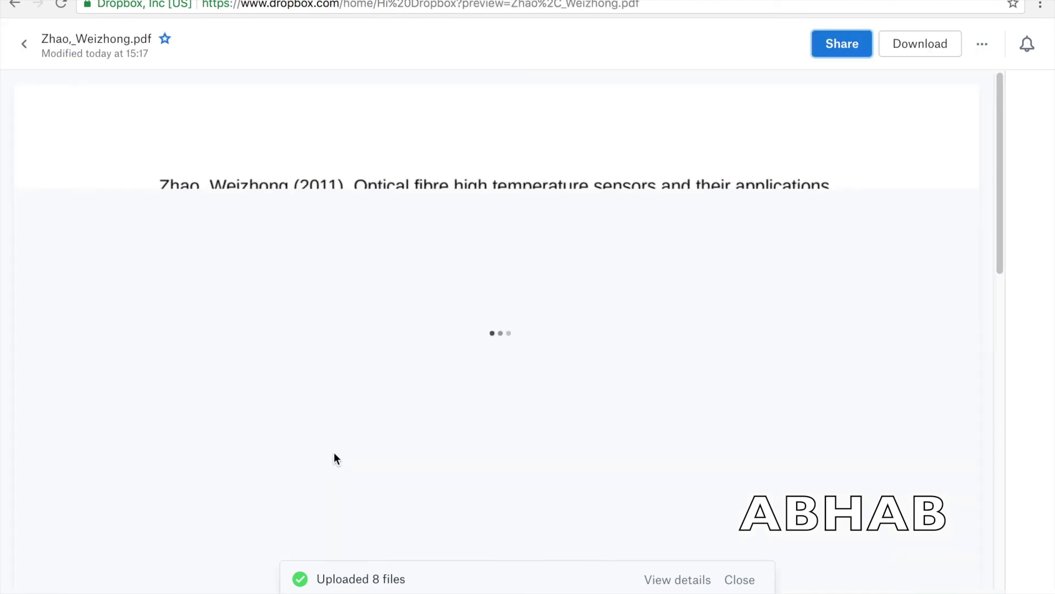
scroll(382, 355, "down", 10)
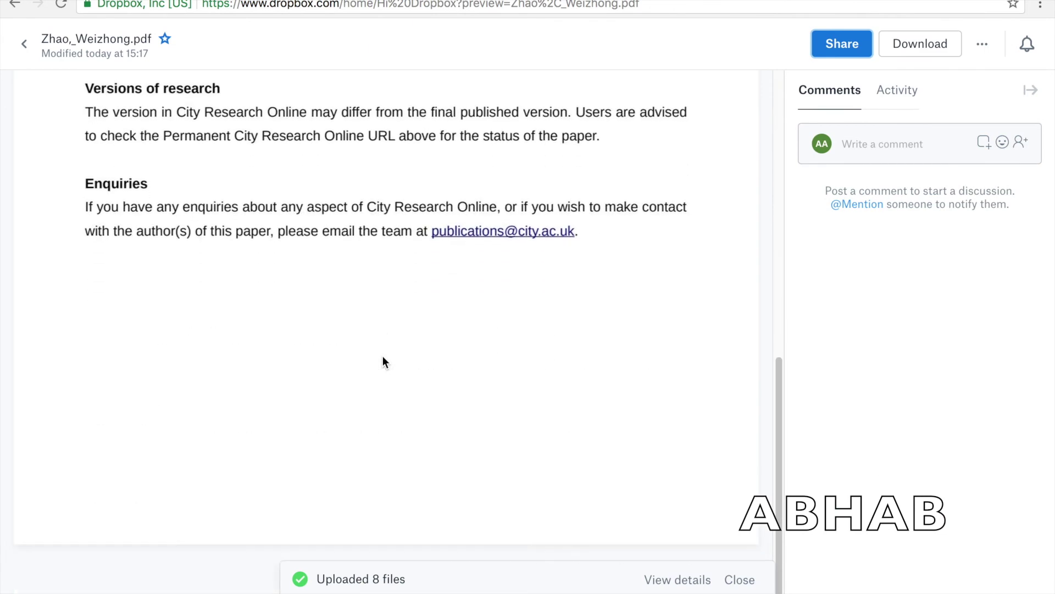
left_click(868, 140)
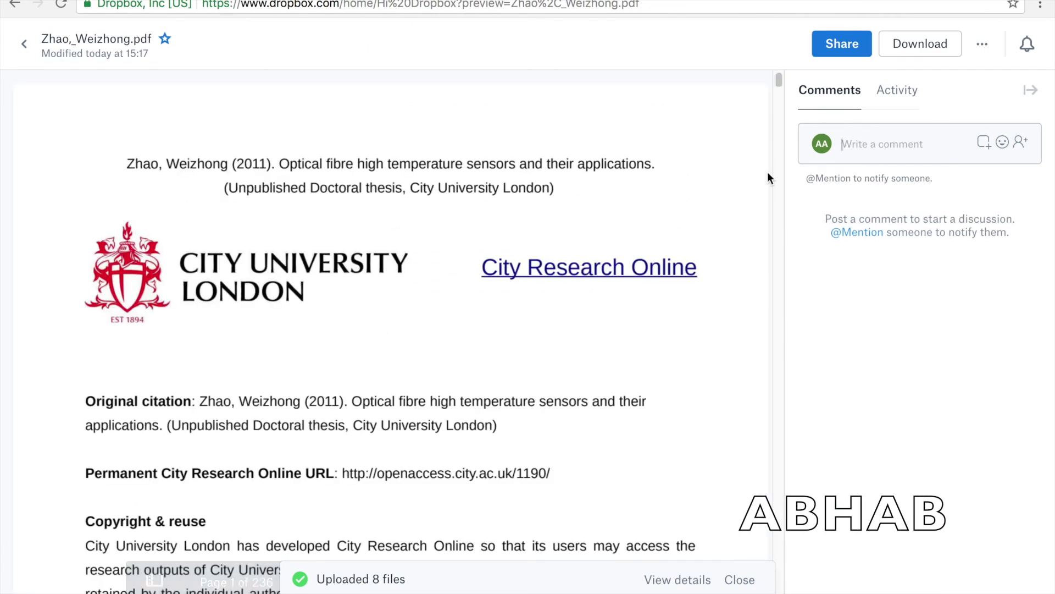
left_click(10, 44)
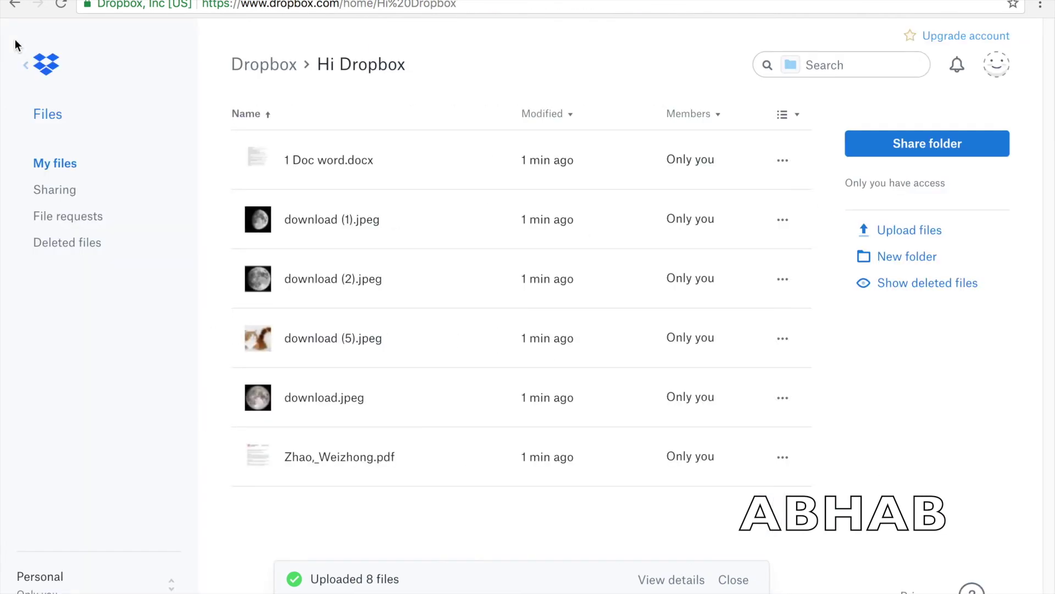
left_click(247, 66)
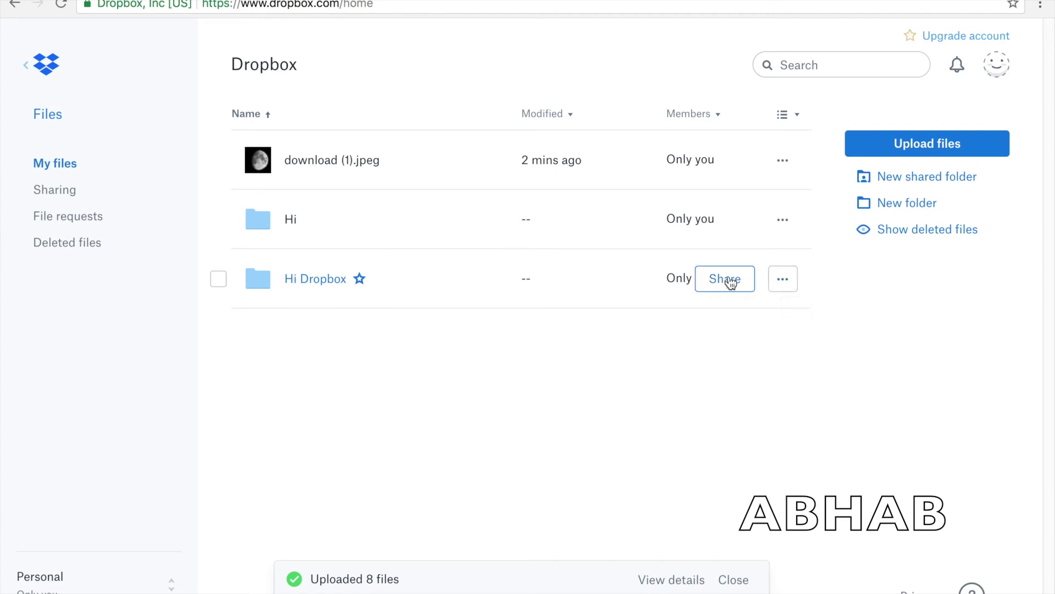
- Create a view-only (Can view) share link for the Hi Dropbox folder
left_click(782, 286)
left_click(756, 316)
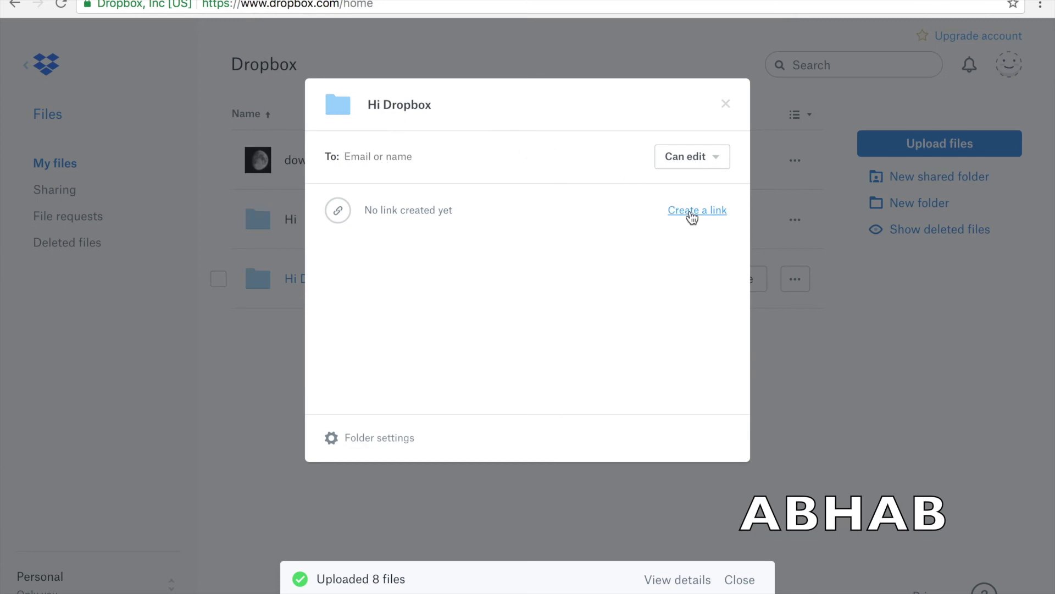
left_click(687, 167)
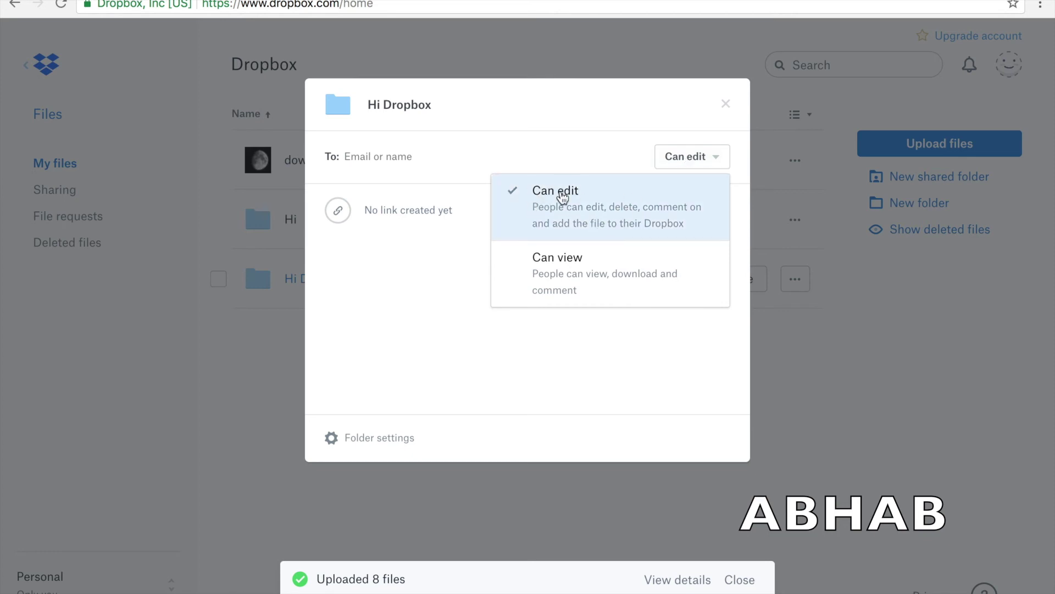
left_click(600, 276)
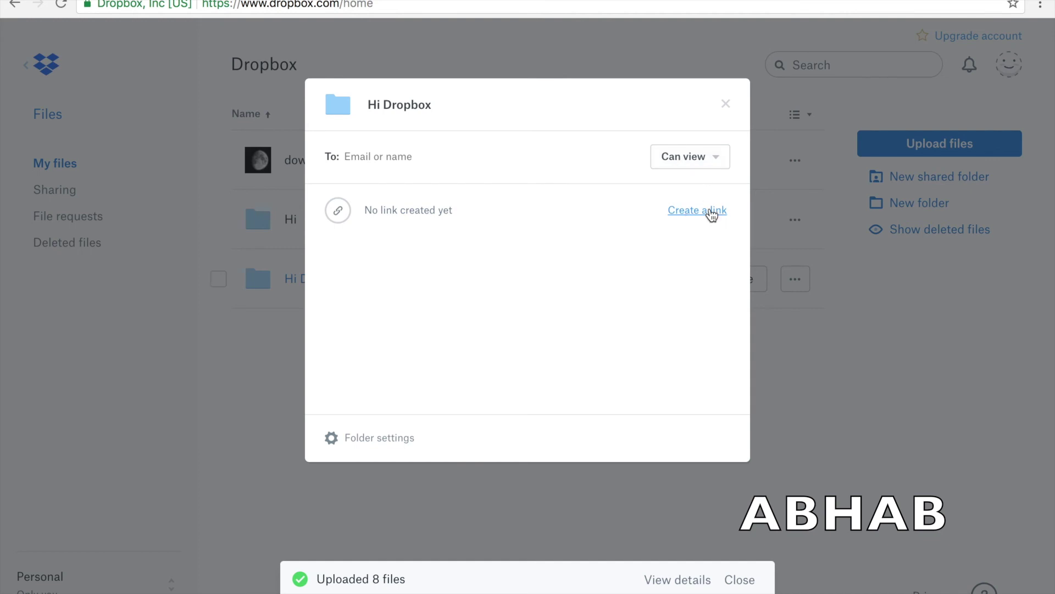
left_click(712, 212)
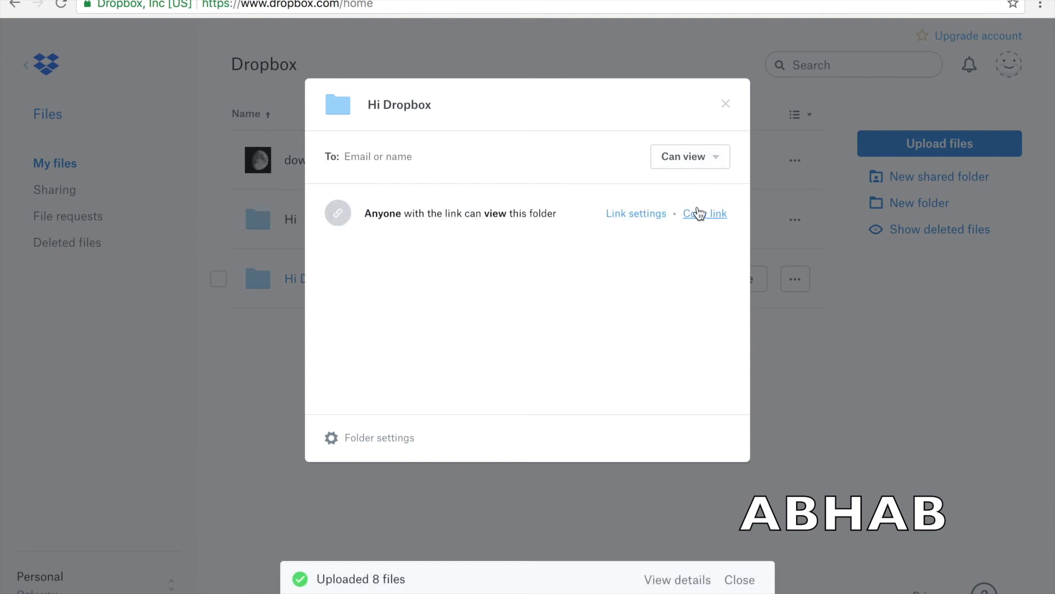
left_click(707, 215)
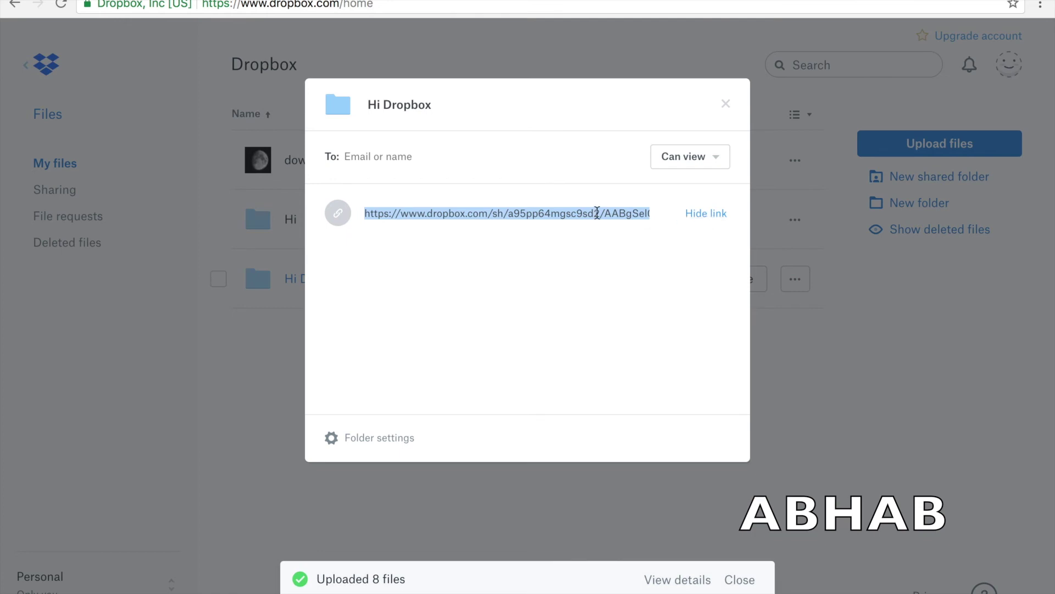
- Copy the folder's link, load it in a new browser tab, and close the sharing dialog
right_click(597, 212)
left_click(627, 244)
key("super+t")
right_click(282, 5)
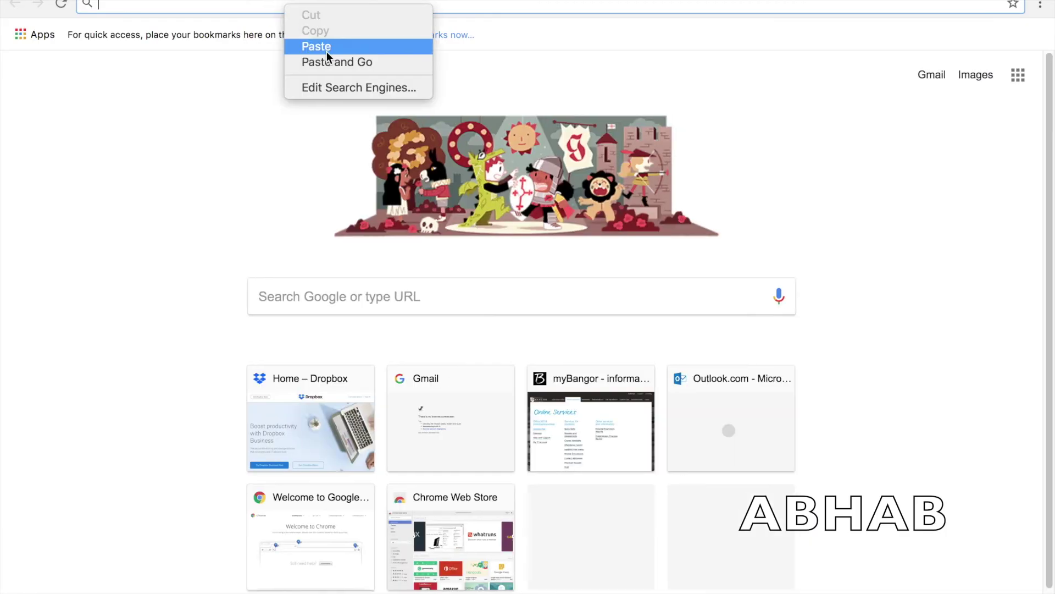
left_click(326, 47)
key("Return")
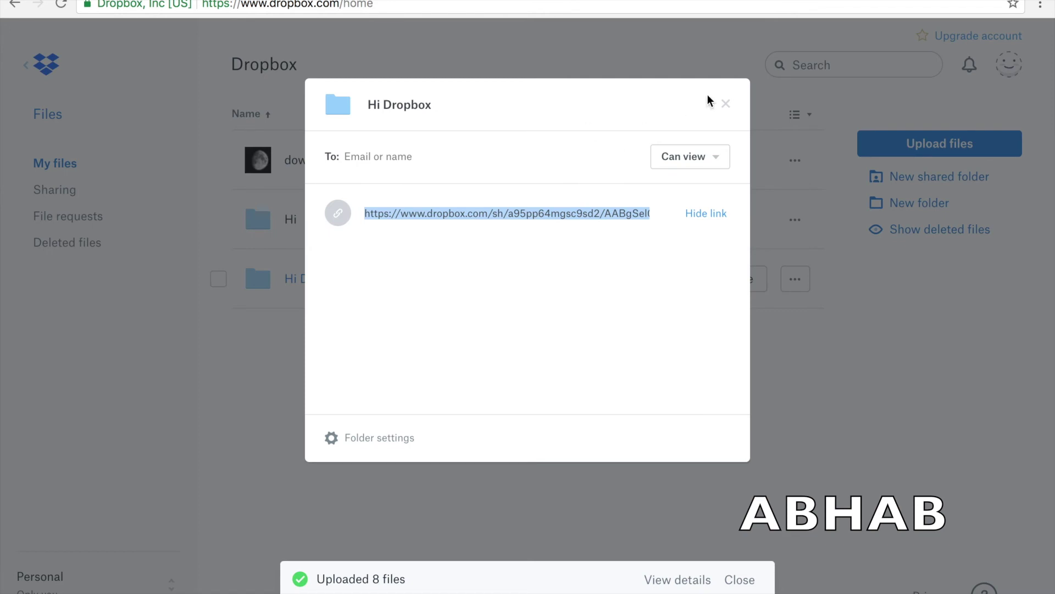
left_click(726, 105)
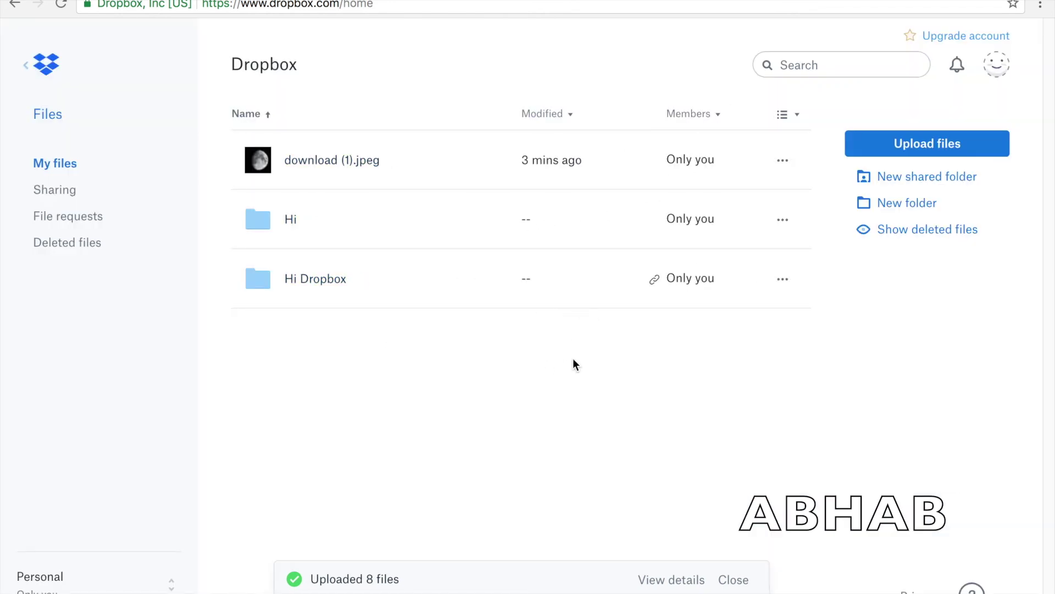
- Open the Hi Dropbox folder's sharing settings from its actions menu
mouse_move(658, 284)
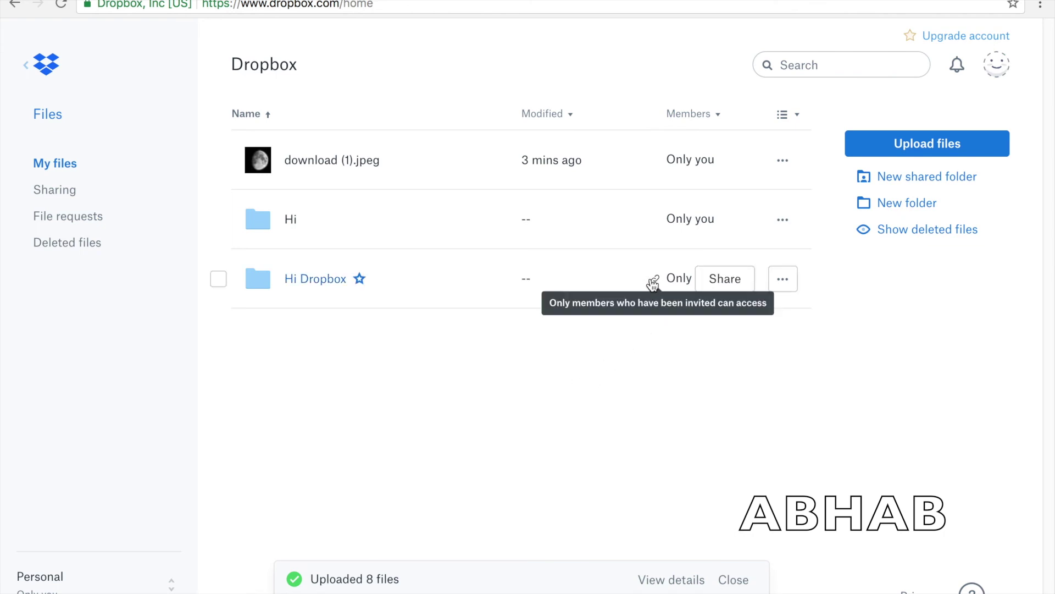
left_click(785, 280)
left_click(725, 279)
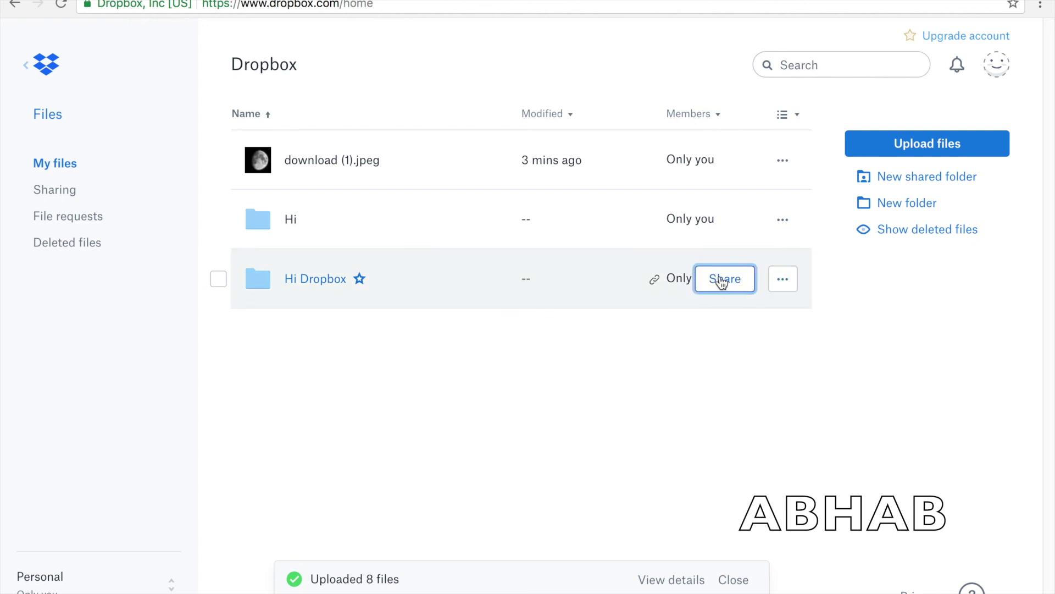
left_click(726, 104)
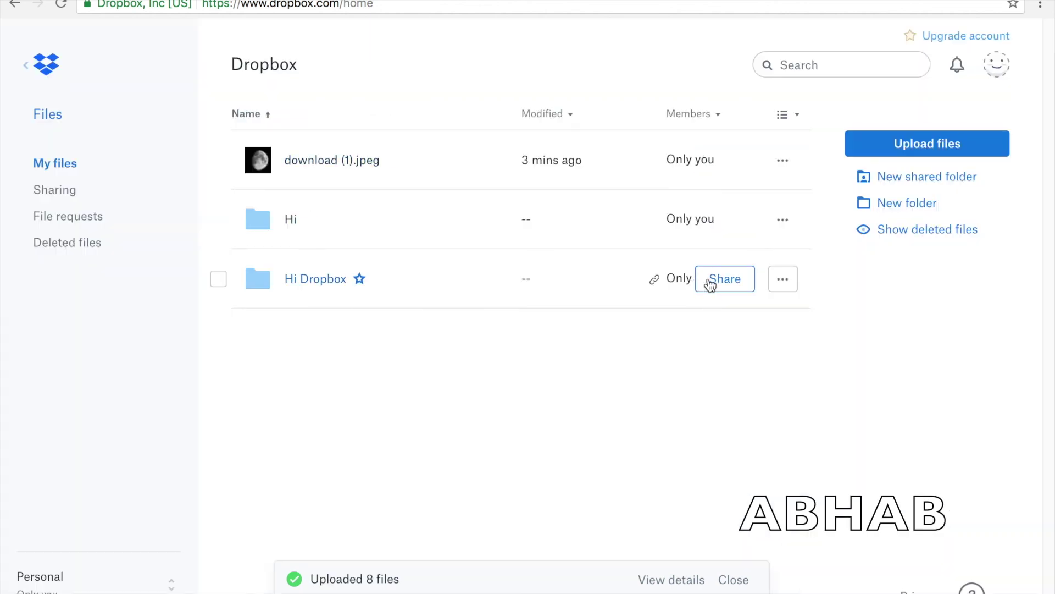
left_click(789, 281)
left_click(744, 320)
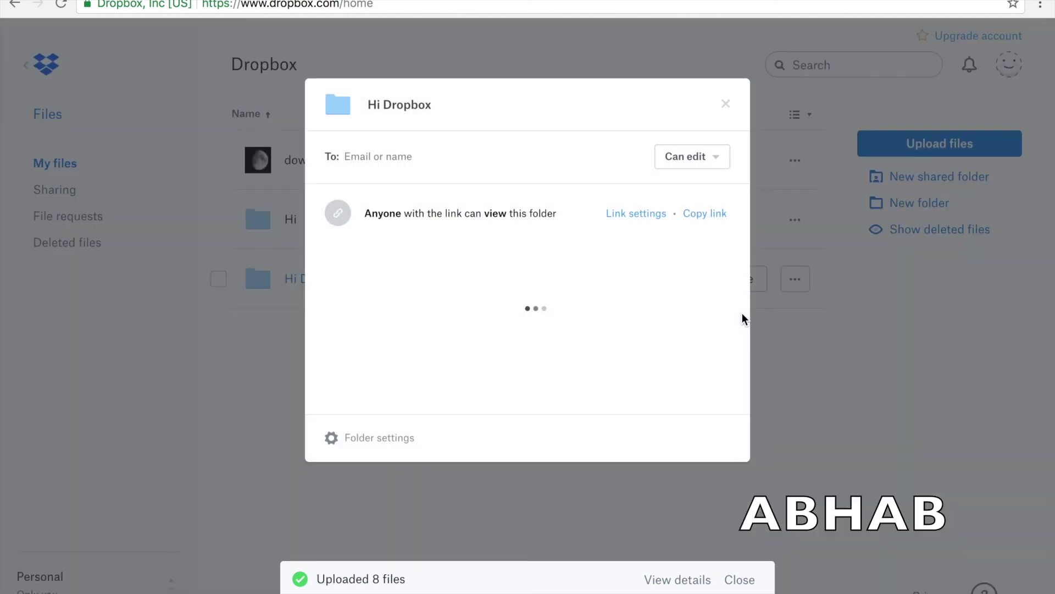
- Delete the folder's share link via Link settings, confirm, and close the sharing dialog
left_click(620, 216)
scroll(593, 323, "down", 1)
scroll(592, 324, "down", 1)
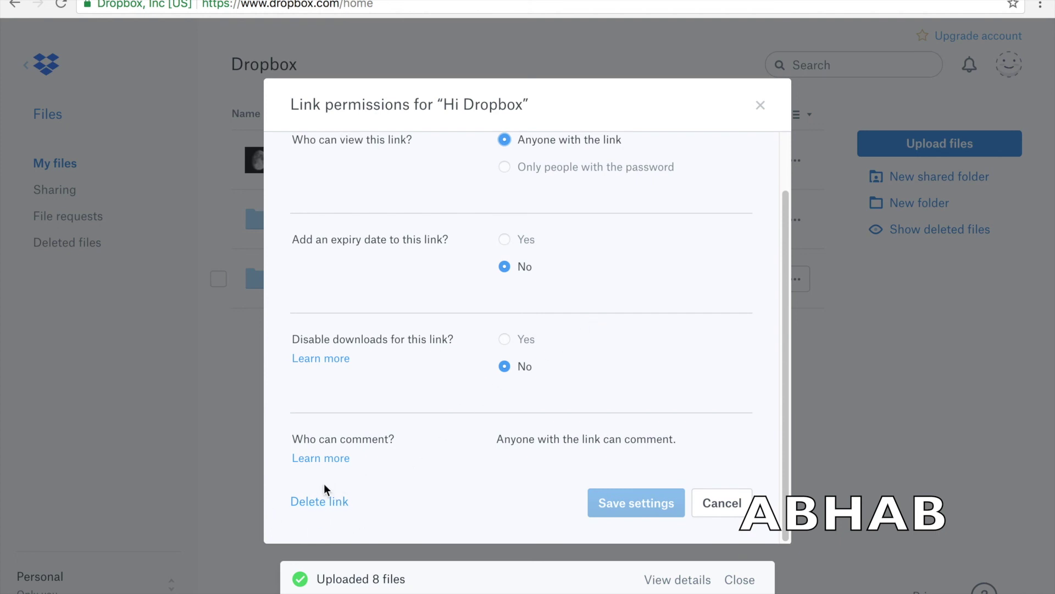
left_click(329, 501)
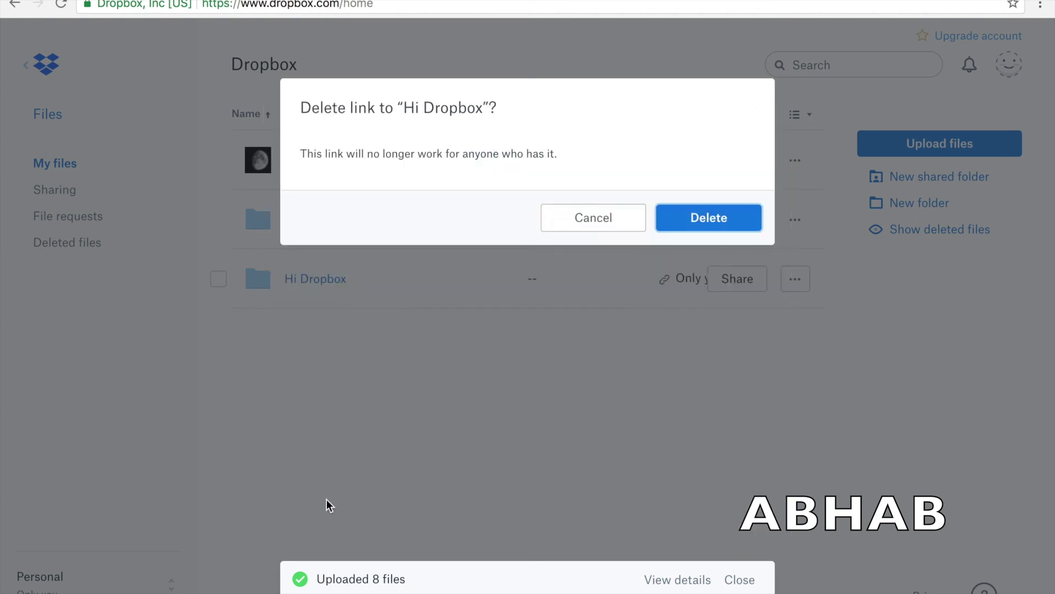
left_click(708, 219)
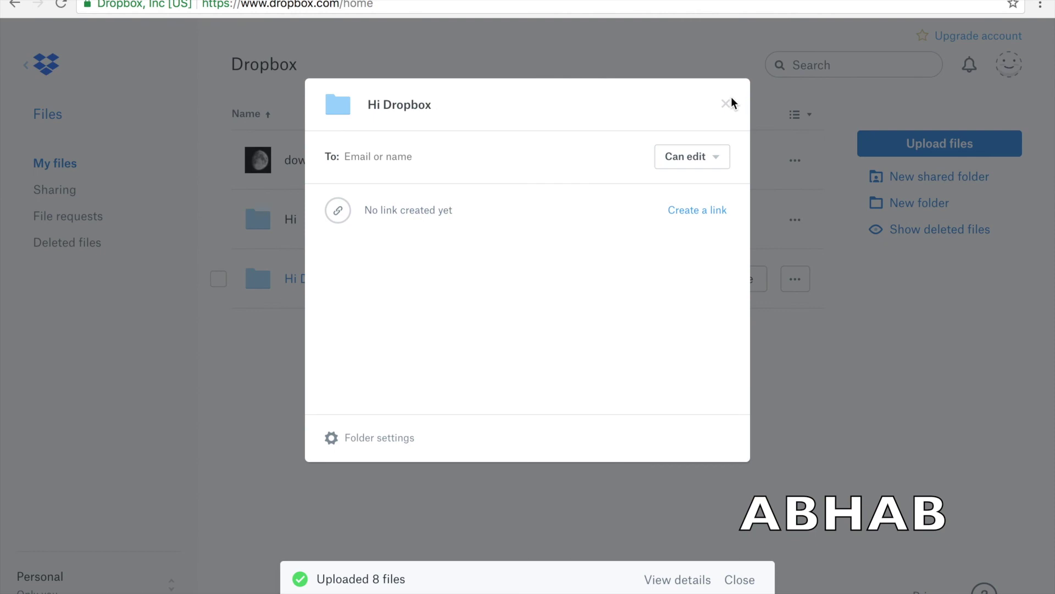
left_click(725, 104)
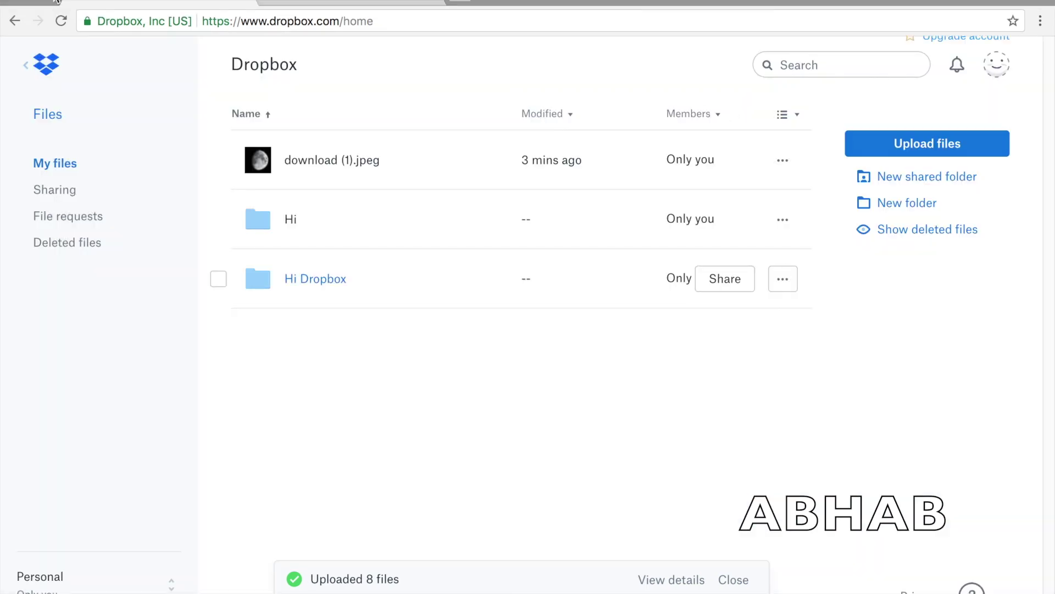
key("ctrl+super+f")
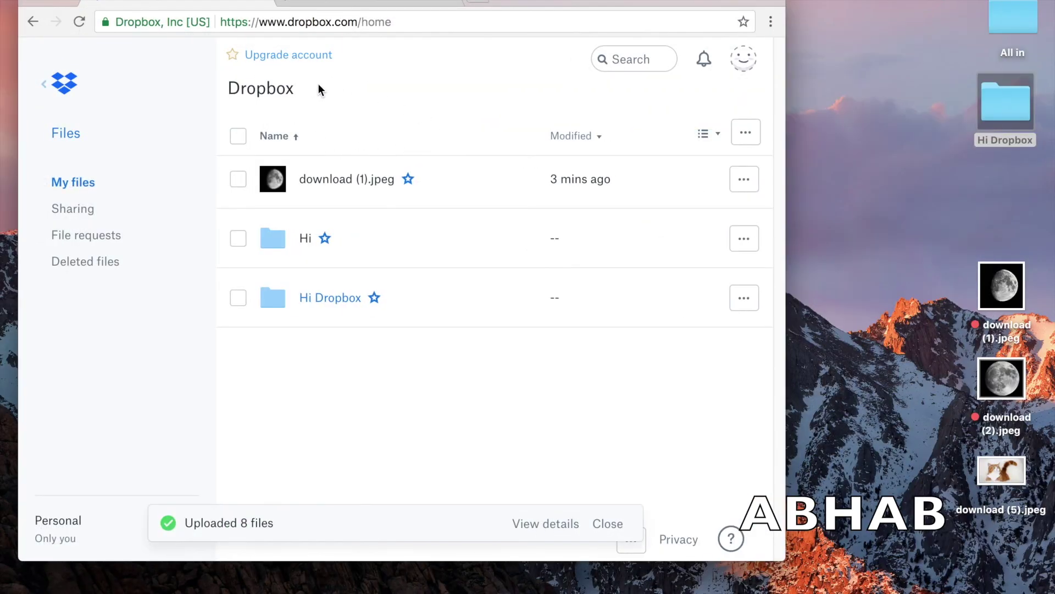